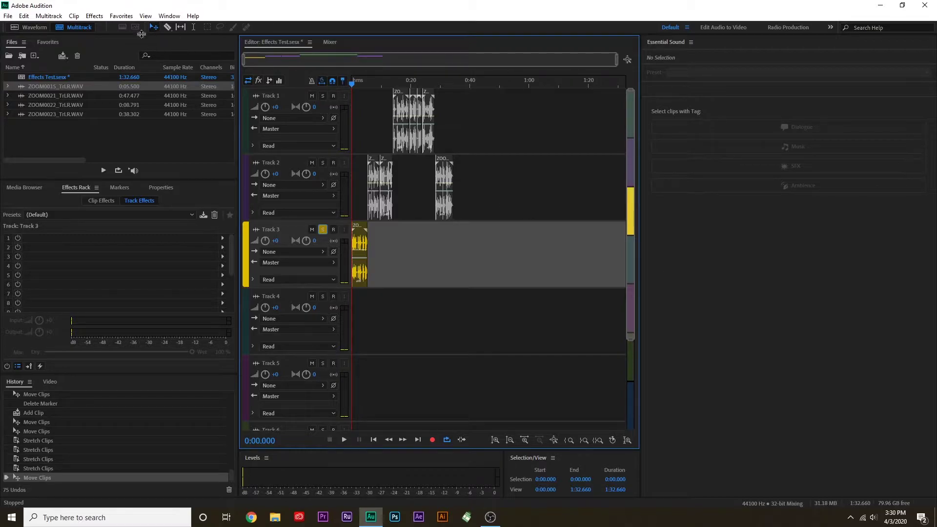
click(94, 18)
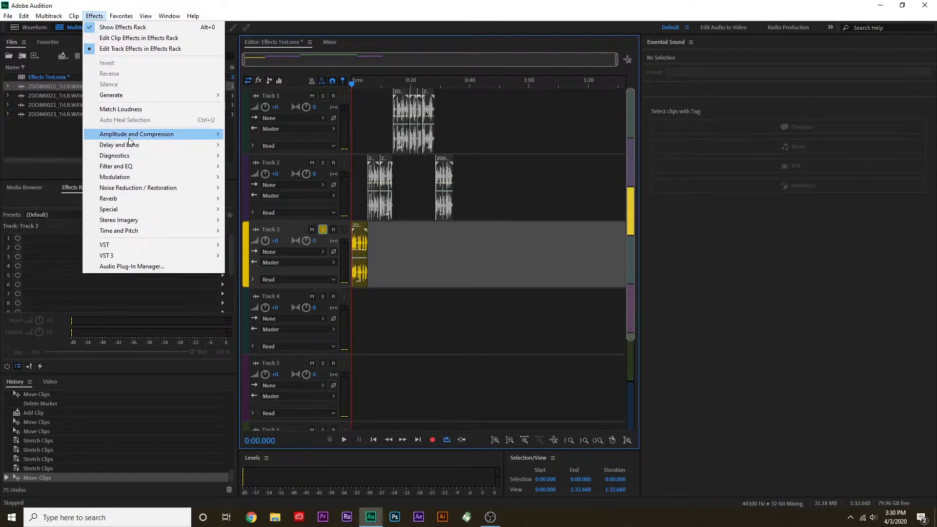
mouse_move(132, 149)
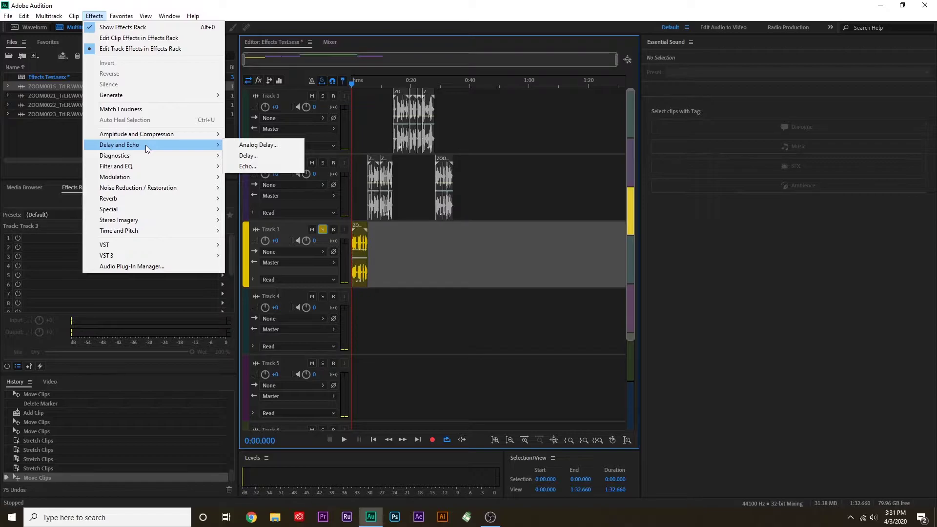
mouse_move(142, 165)
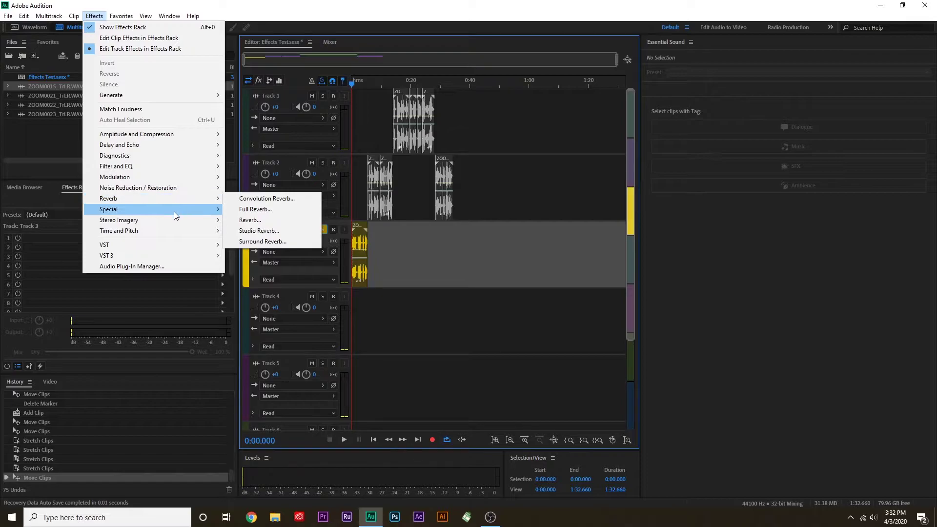
mouse_move(171, 230)
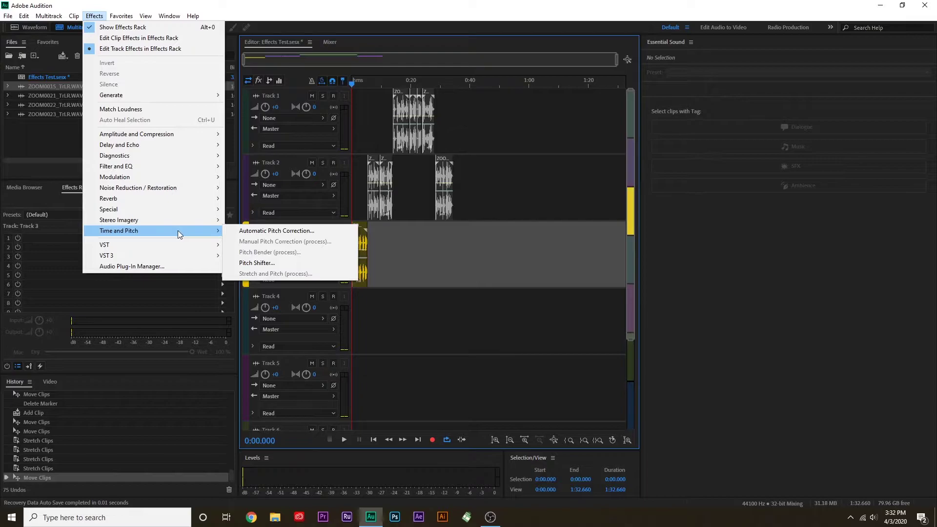
click(404, 4)
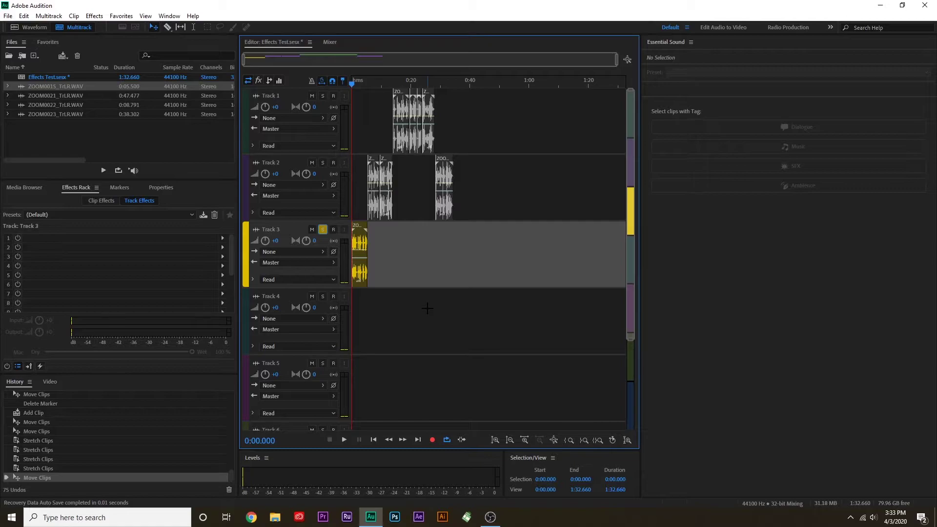
- Play the soloed Track 3 recording from the start without any effects
key(space)
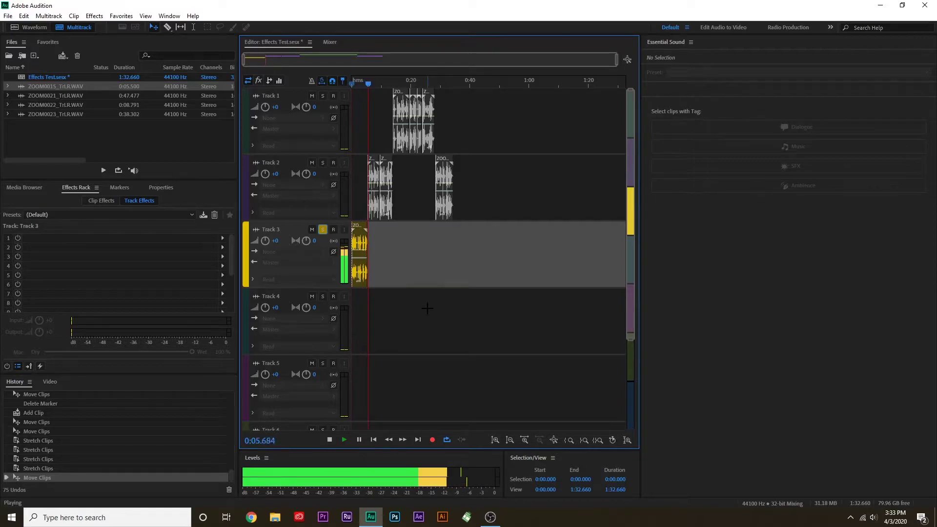
key(space)
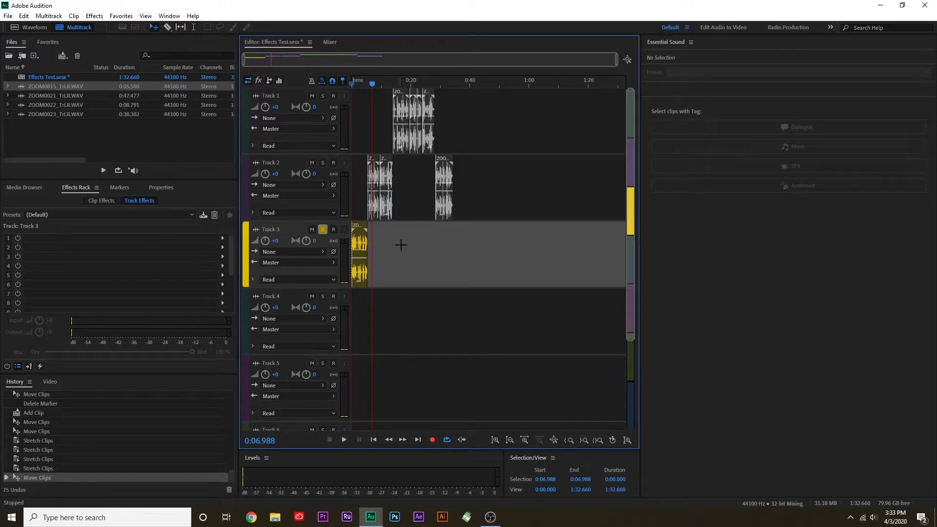
- Add a Delay effect to the first slot of the track effects for Track 3
click(359, 231)
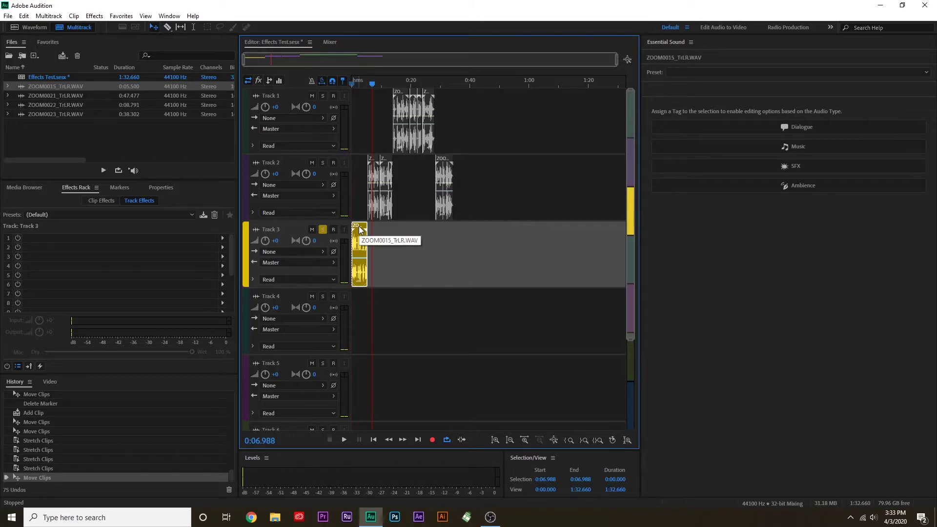
click(104, 202)
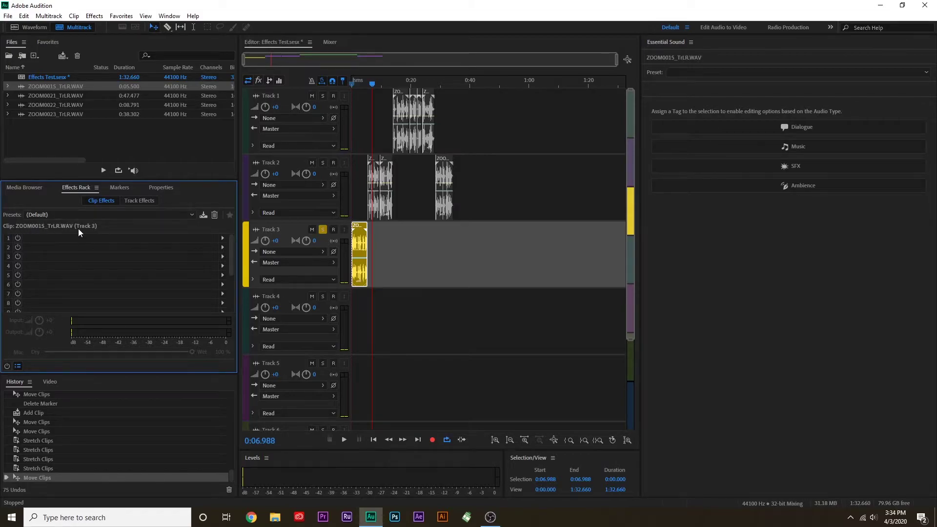
click(139, 201)
click(222, 238)
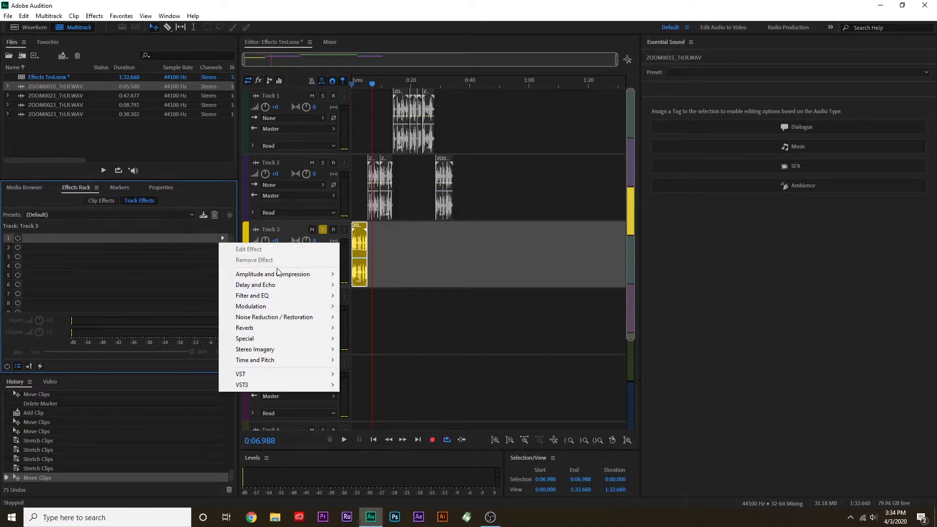
mouse_move(286, 274)
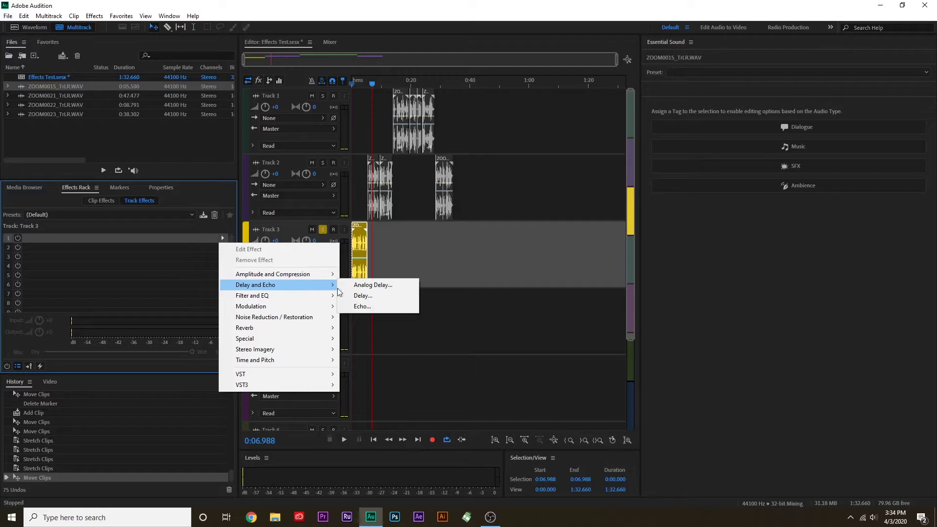
click(378, 295)
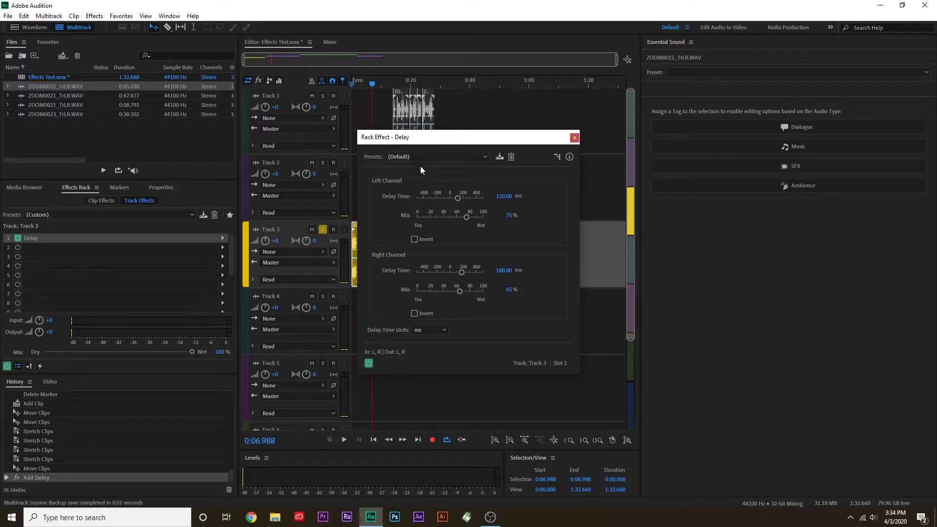
- Set the Delay effect's left-channel delay time to 100 ms and close the effect settings
click(435, 159)
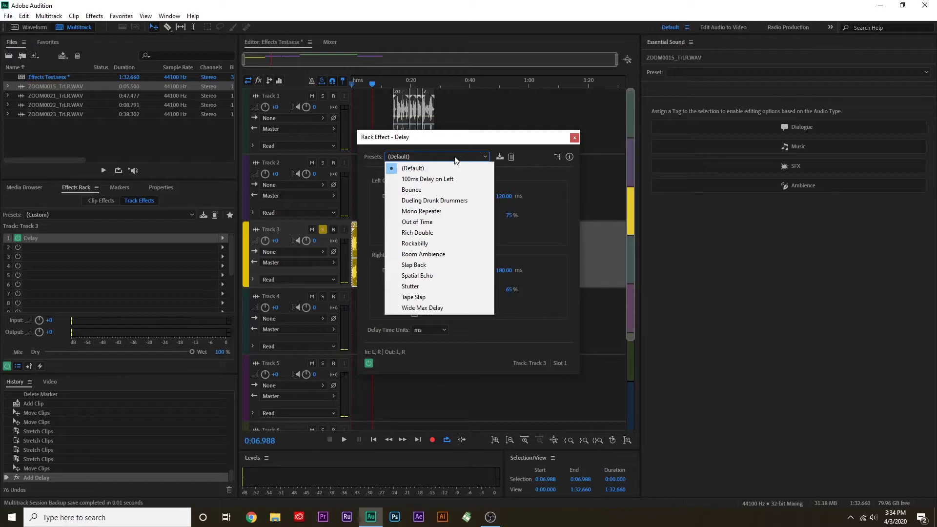
click(455, 157)
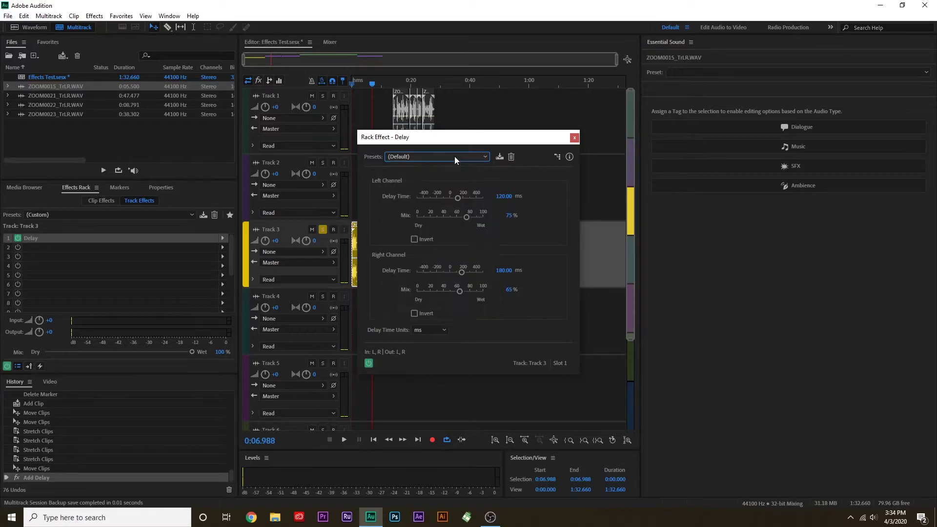
click(459, 198)
drag(460, 198, 458, 202)
click(499, 196)
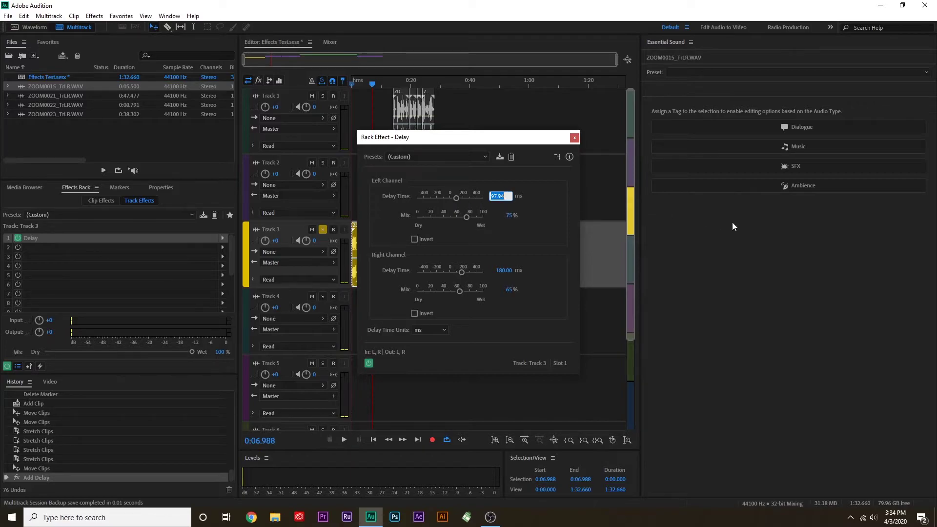
text(100)
key(Return)
click(575, 138)
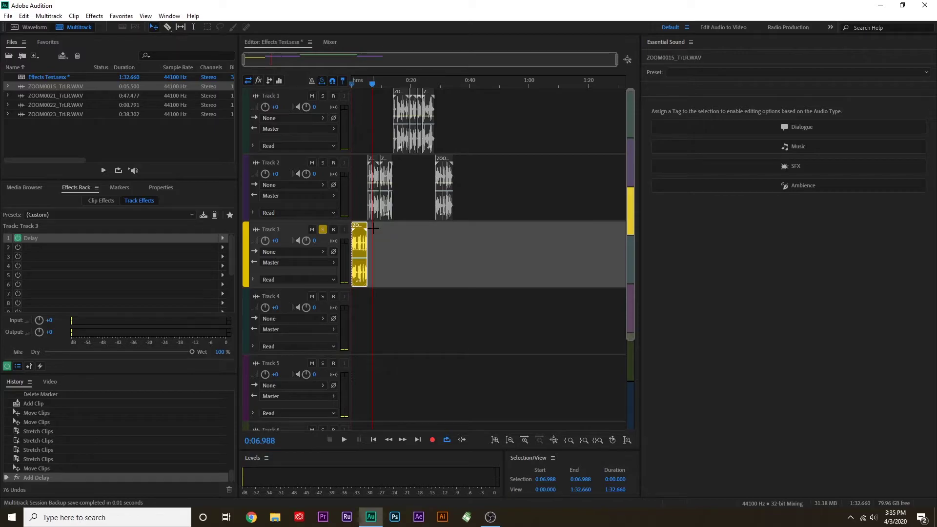
double_click(135, 239)
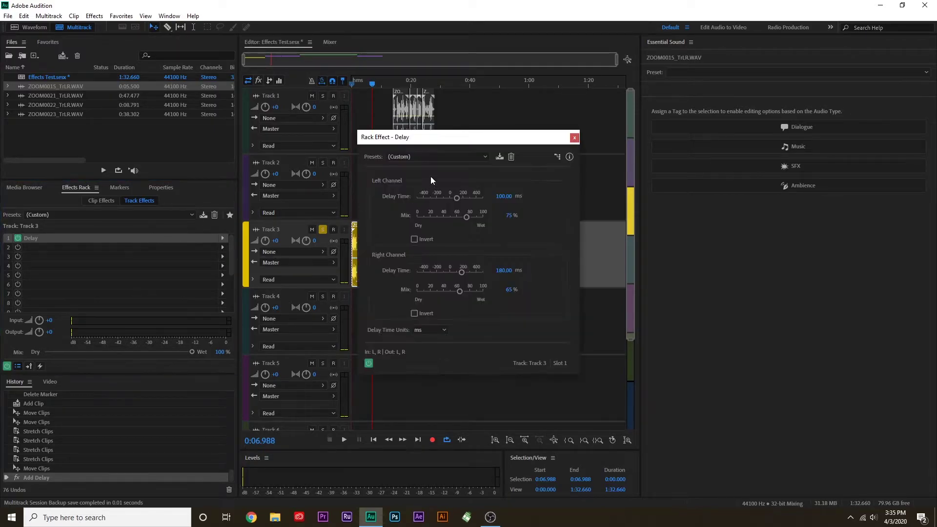
click(574, 138)
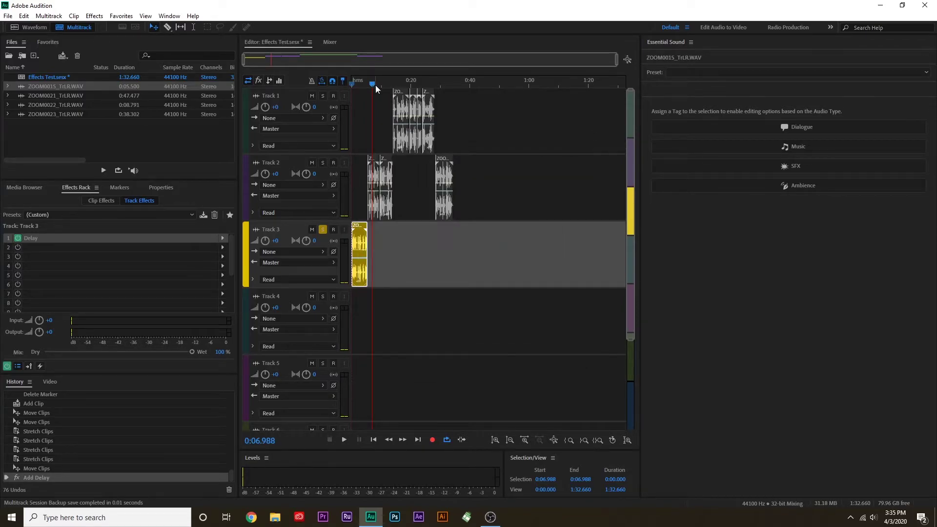
- Select the time range of Track 3's clip, from 0:00.000 to 0:05.500, and play it back with the delay
drag(372, 87, 341, 91)
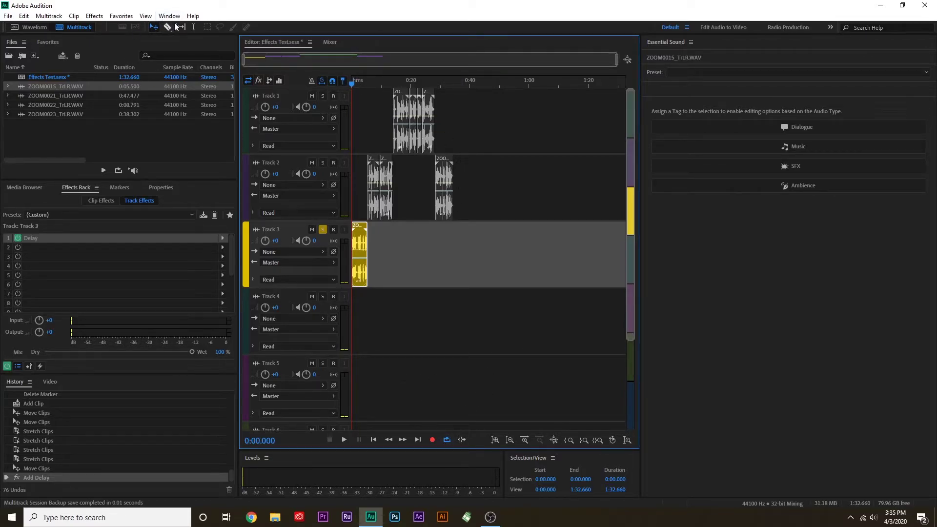
click(193, 27)
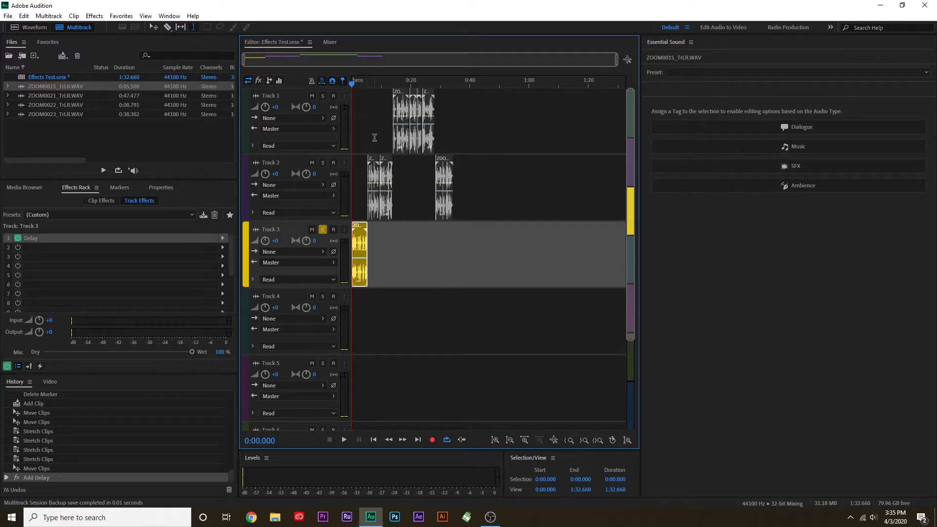
double_click(365, 240)
click(154, 29)
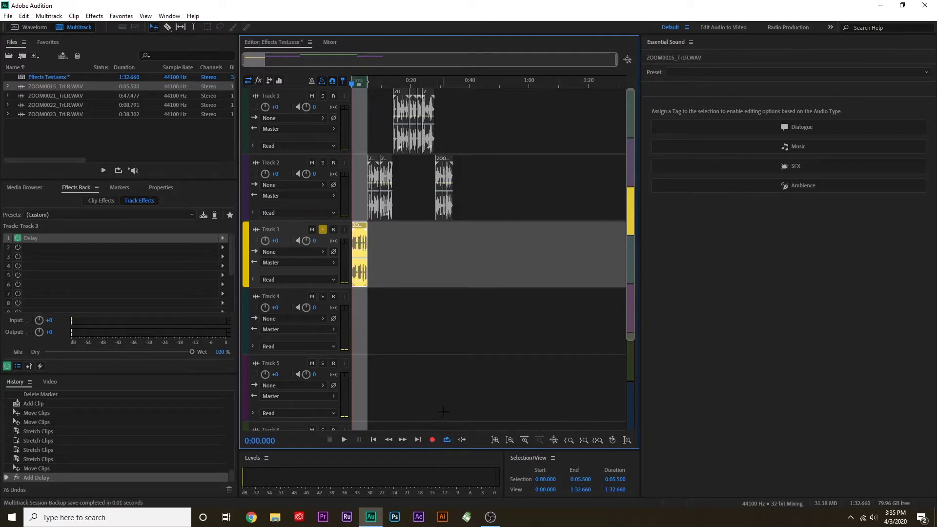
key(space)
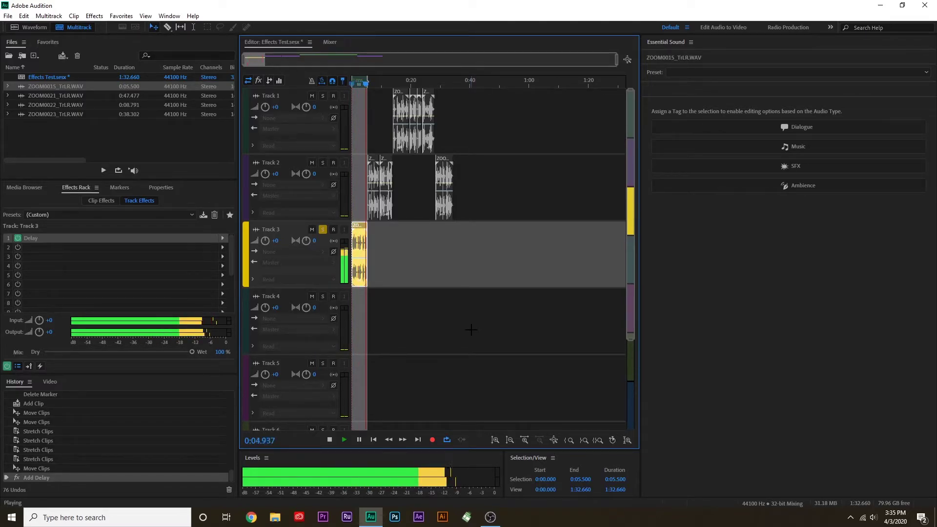
key(space)
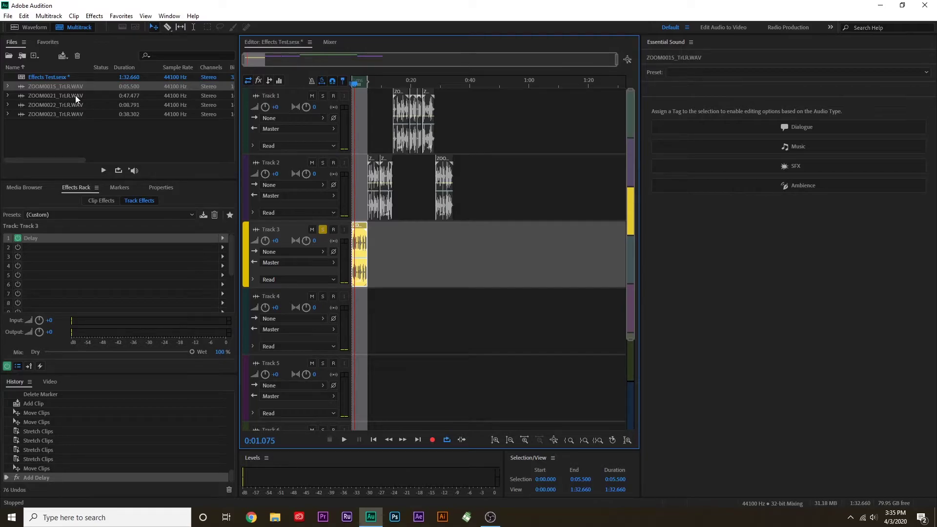
- Place ZOOM0022_TrLR.WAV on Track 3 at about 0:35 and play it through the delay
drag(73, 104, 457, 281)
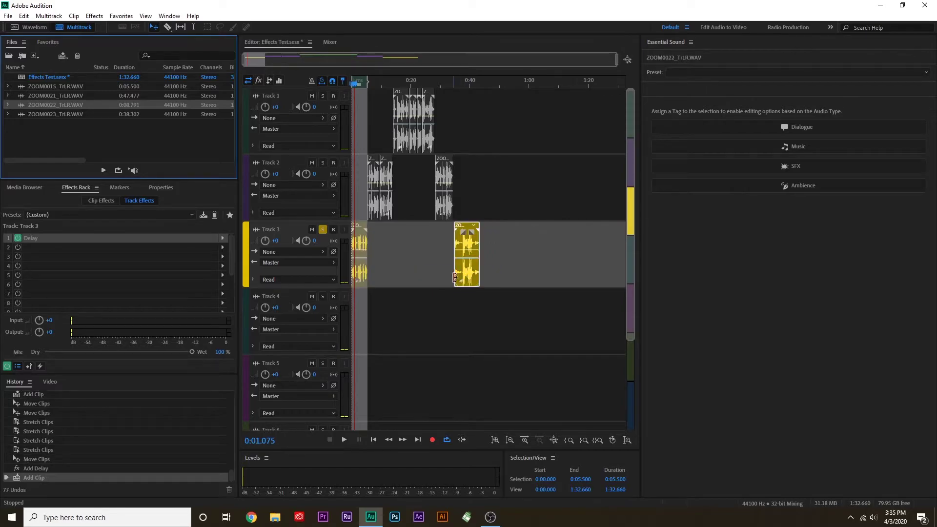
click(457, 84)
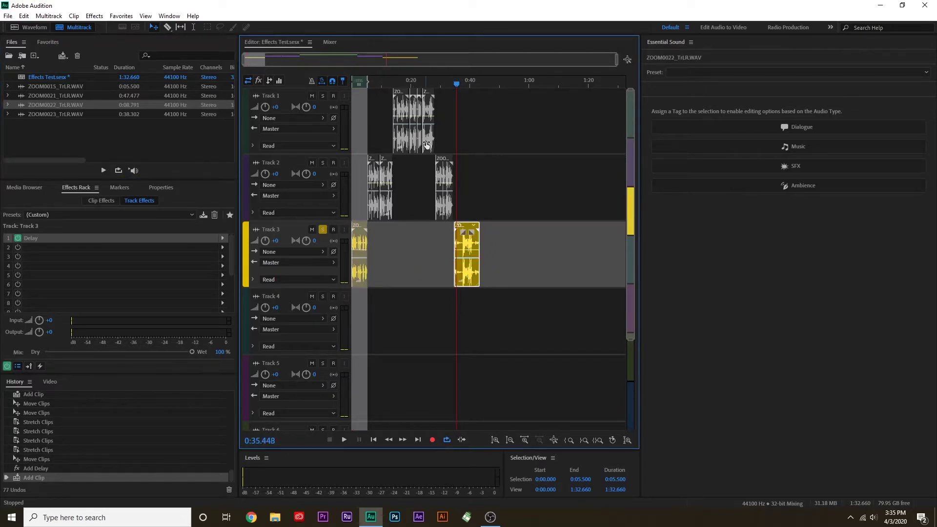
click(458, 99)
click(456, 84)
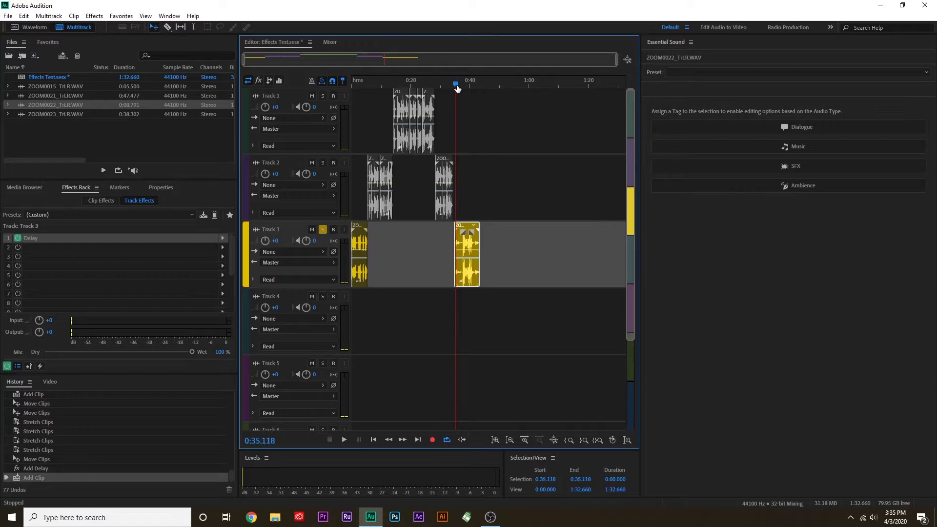
click(457, 85)
key(space)
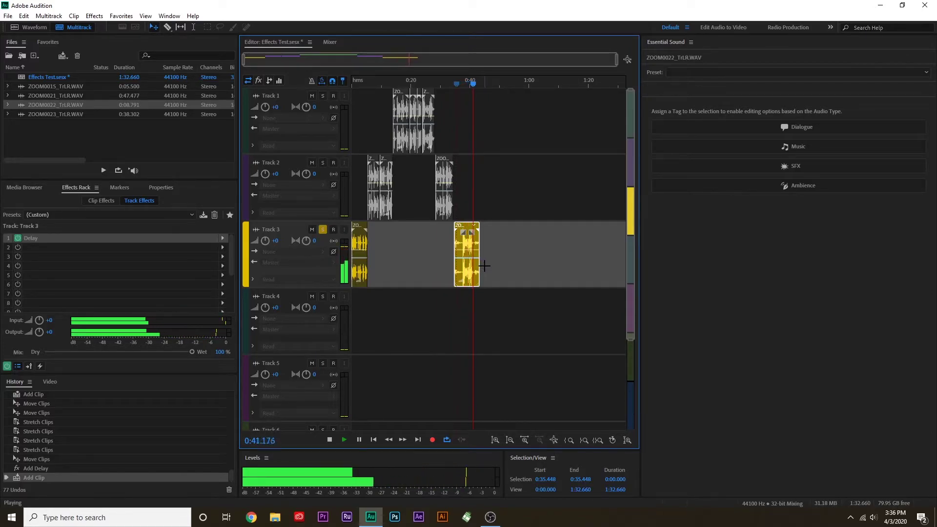
key(space)
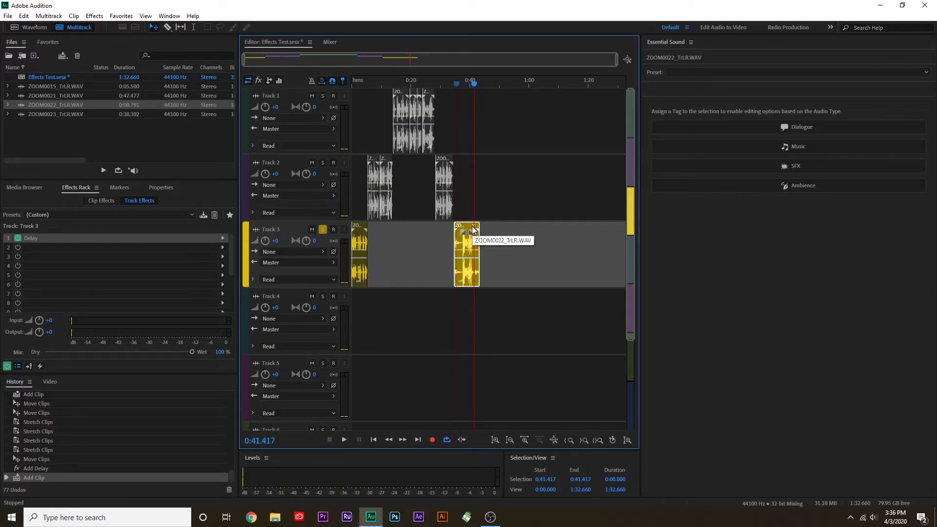
- Delete the ZOOM0022_TrLR.WAV clip from Track 3 and return the playhead to the start
key(Delete)
key(Home)
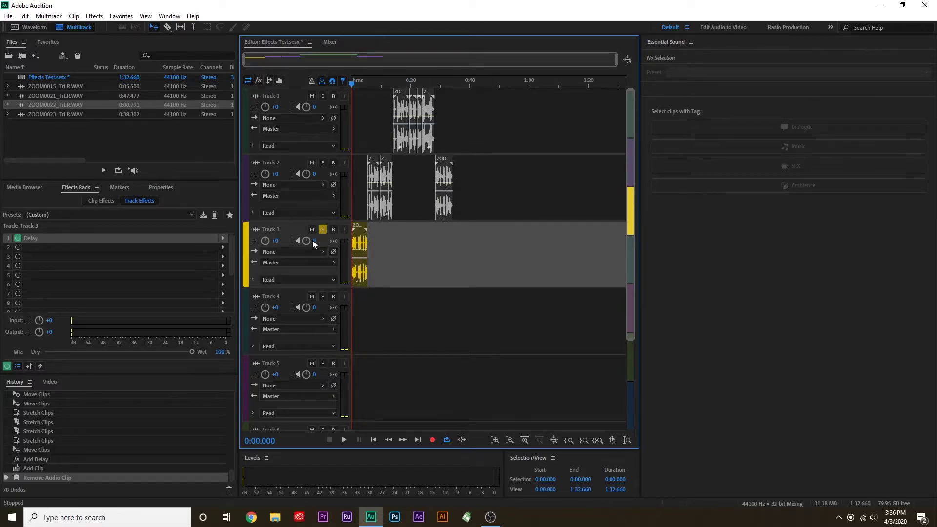
- Play Track 3 from the start with its Delay effect bypassed, and turn the effect back on
click(19, 240)
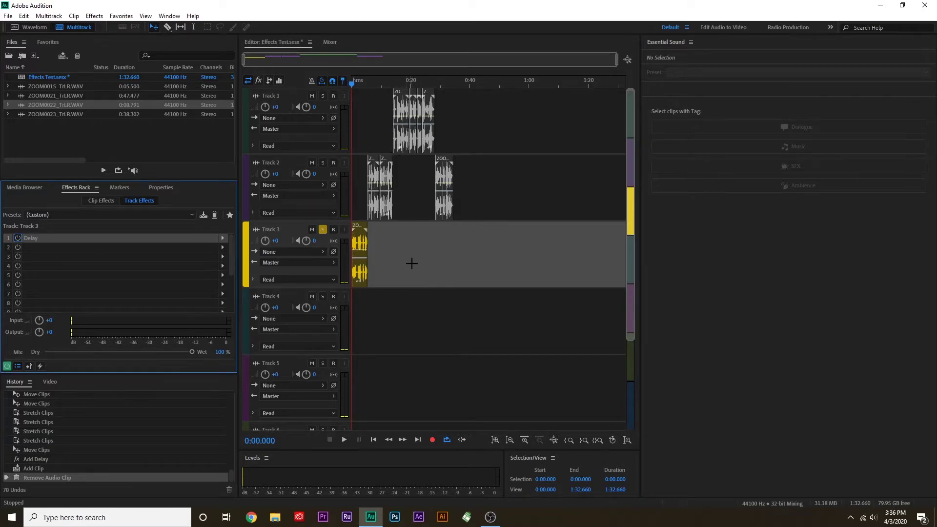
key(space)
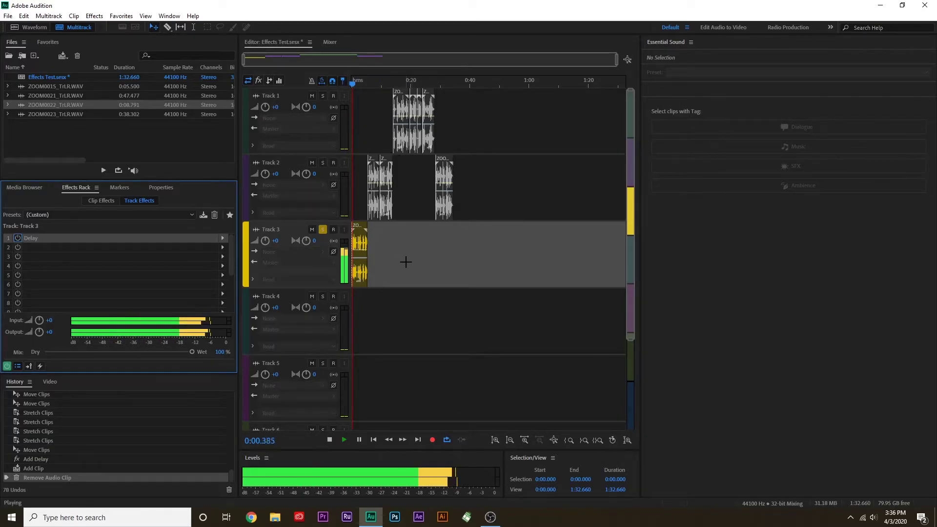
key(space)
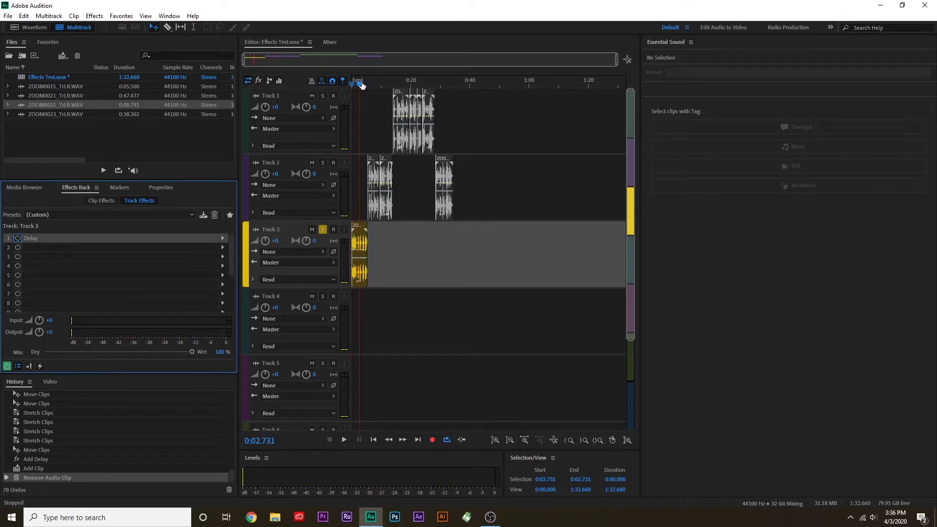
drag(360, 87, 355, 84)
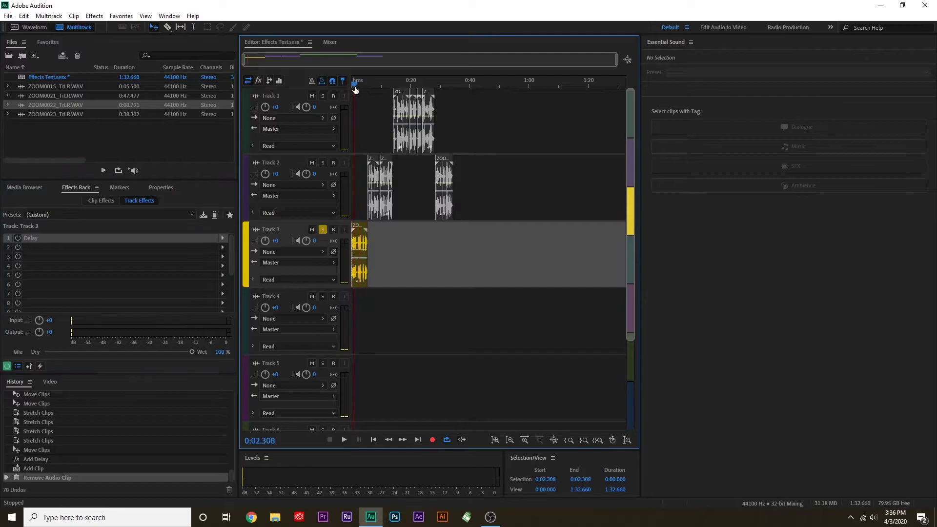
click(18, 239)
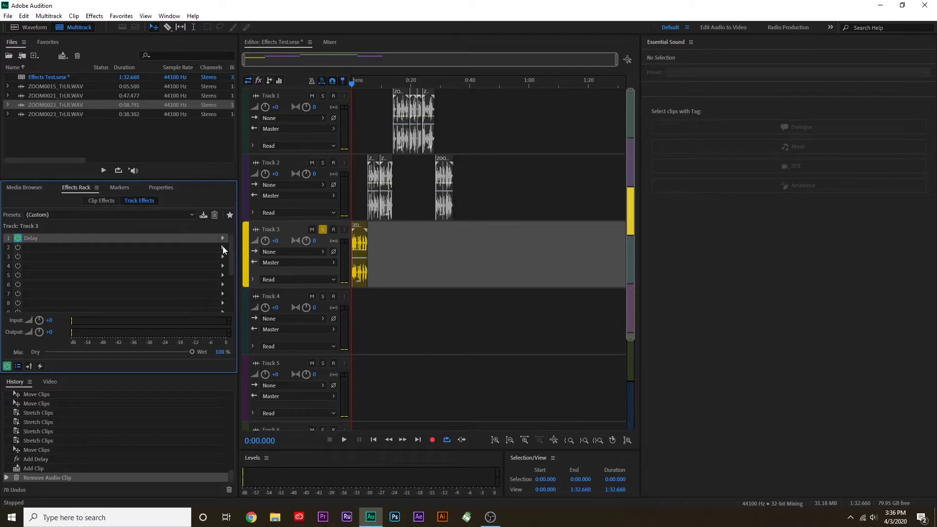
- Add a Pitch Shifter with a raised Cents value as Track 3's second effect and play the track through it
click(223, 247)
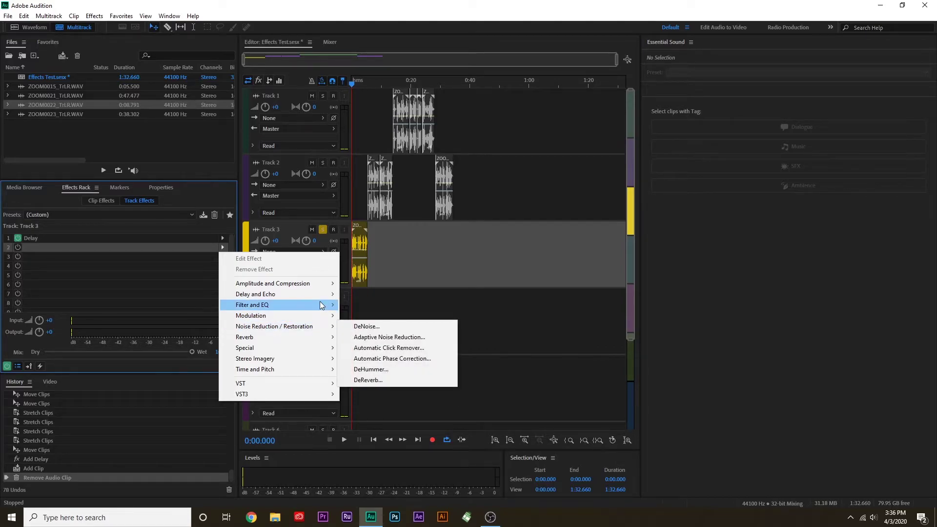
mouse_move(322, 341)
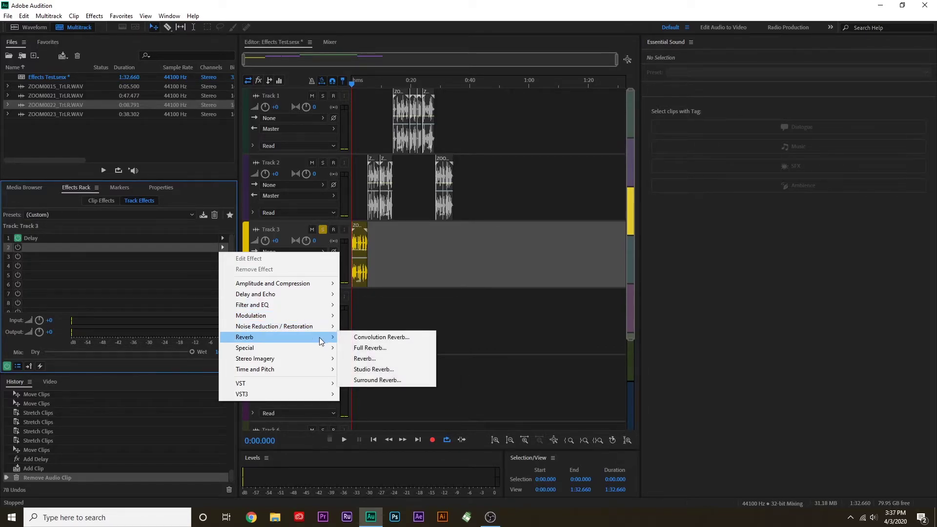
mouse_move(324, 369)
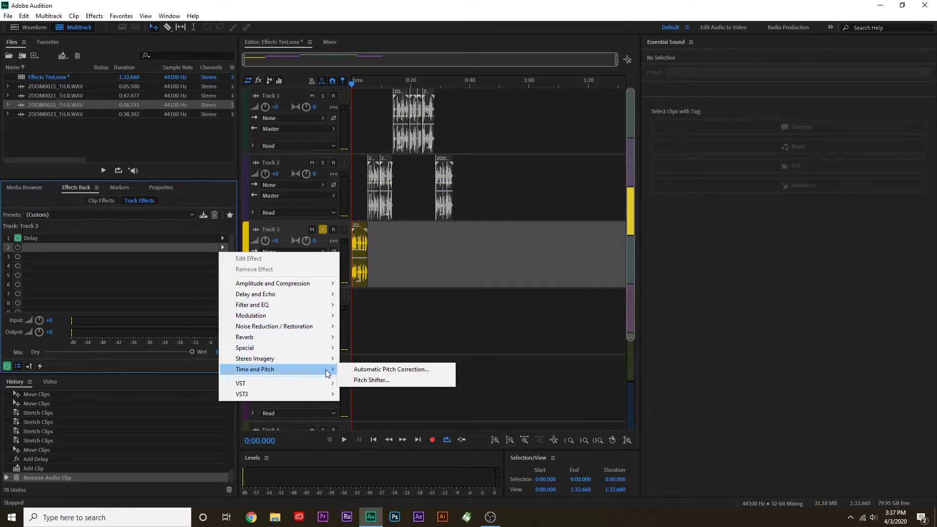
click(367, 381)
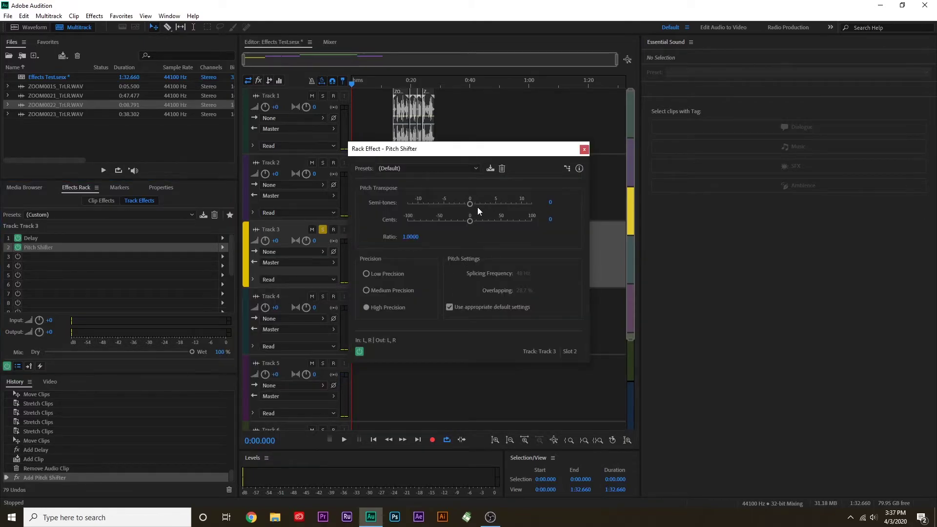
drag(470, 221, 495, 222)
click(584, 149)
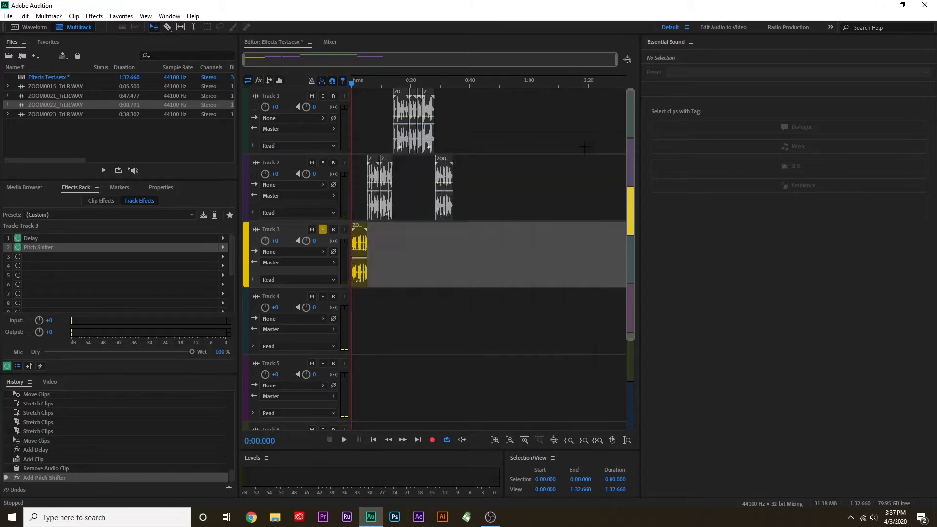
key(space)
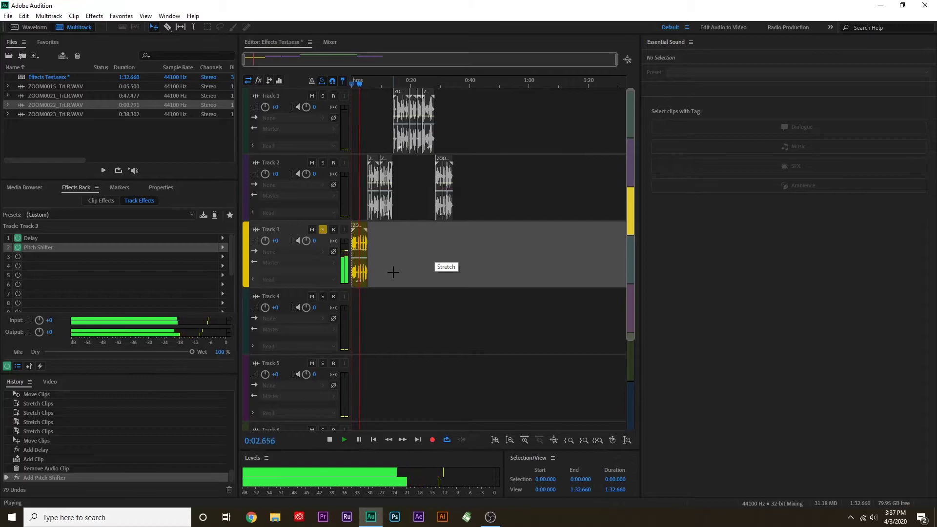
key(space)
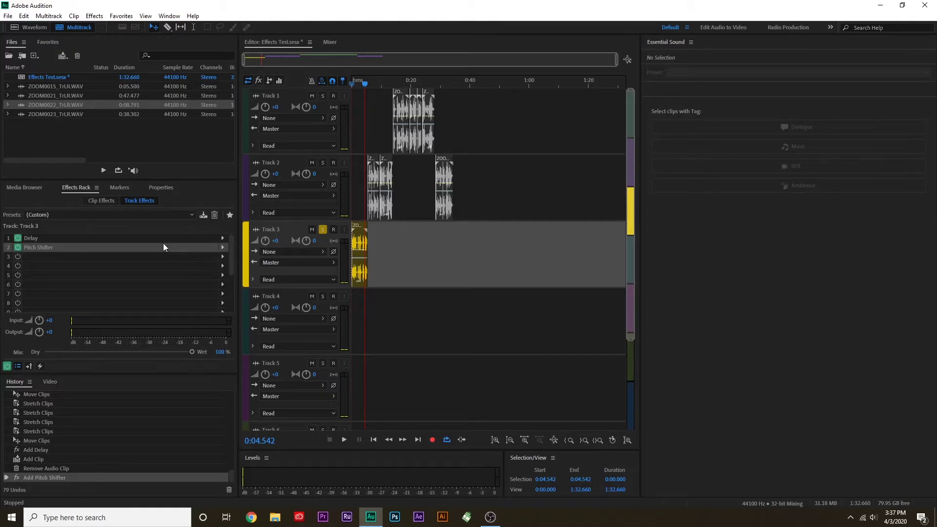
- Move Pitch Shifter above Delay in Track 3's effects rack, and return Delay to the first slot
scroll(118, 283, down, 3)
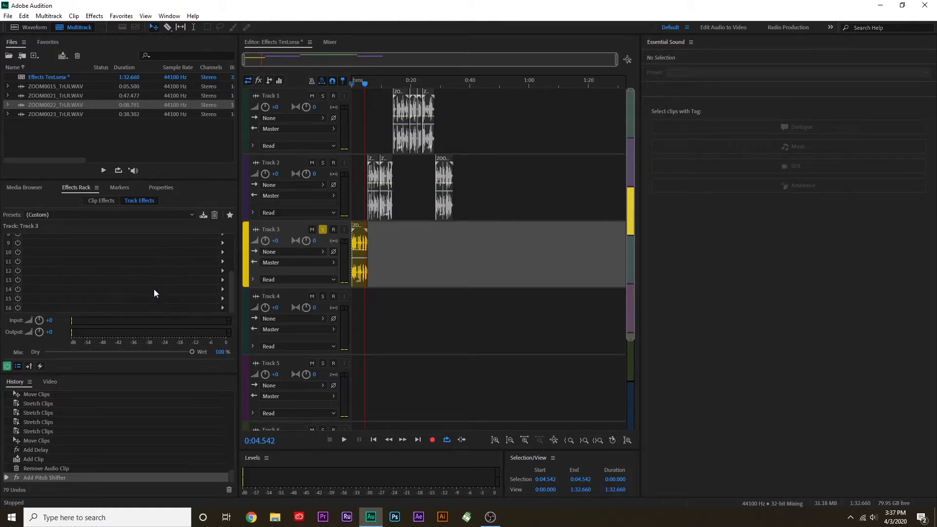
scroll(138, 298, up, 3)
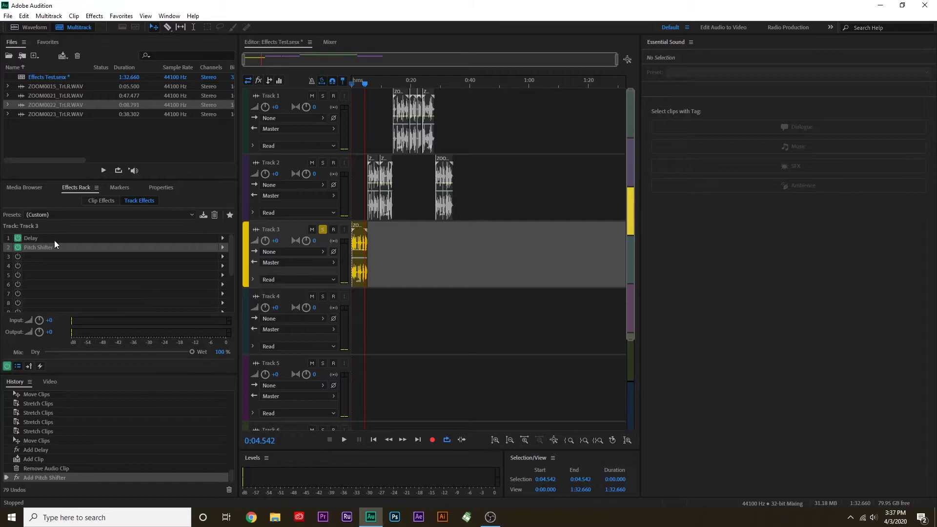
scroll(86, 287, down, 3)
scroll(93, 290, up, 3)
mouse_move(186, 248)
mouse_down()
mouse_move(180, 239)
mouse_move(178, 250)
mouse_move(179, 236)
mouse_up()
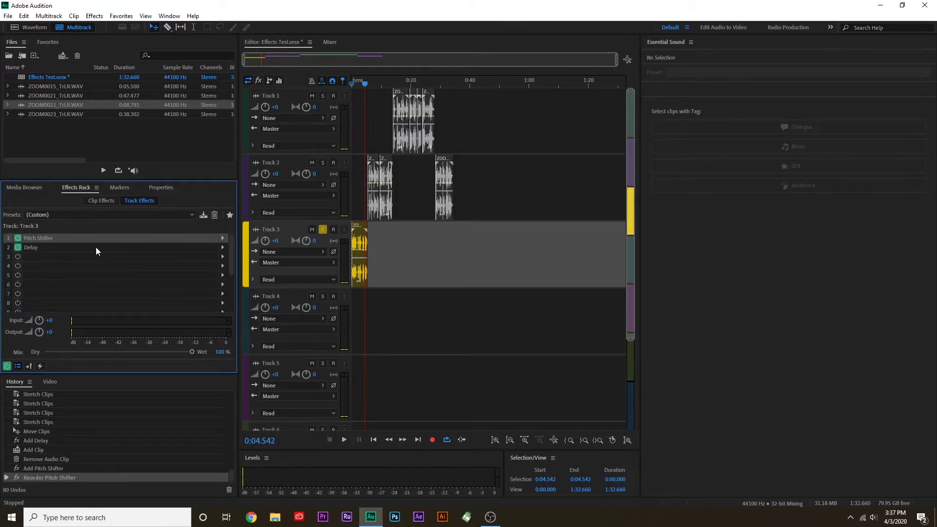
drag(99, 248, 101, 237)
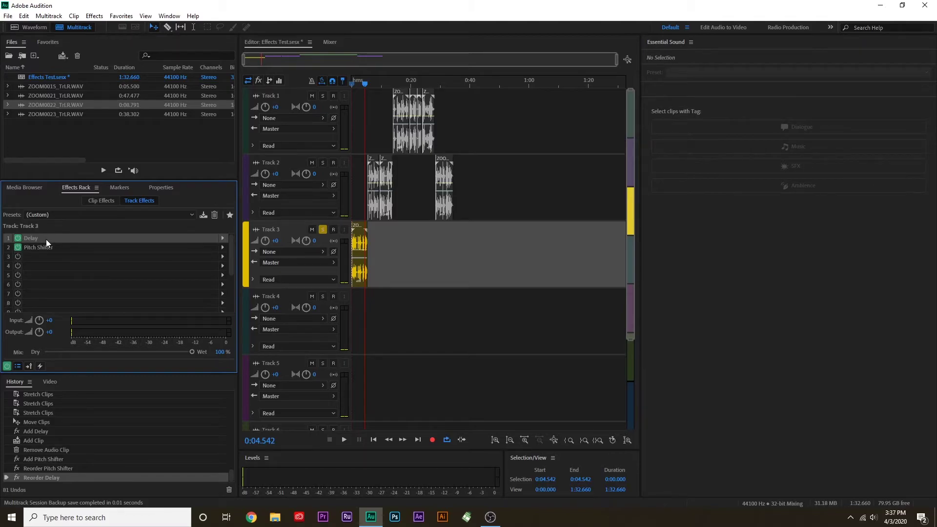
- Bypass both the Pitch Shifter and Delay on Track 3, and switch the track from soloed to muted
click(19, 247)
click(18, 238)
click(311, 230)
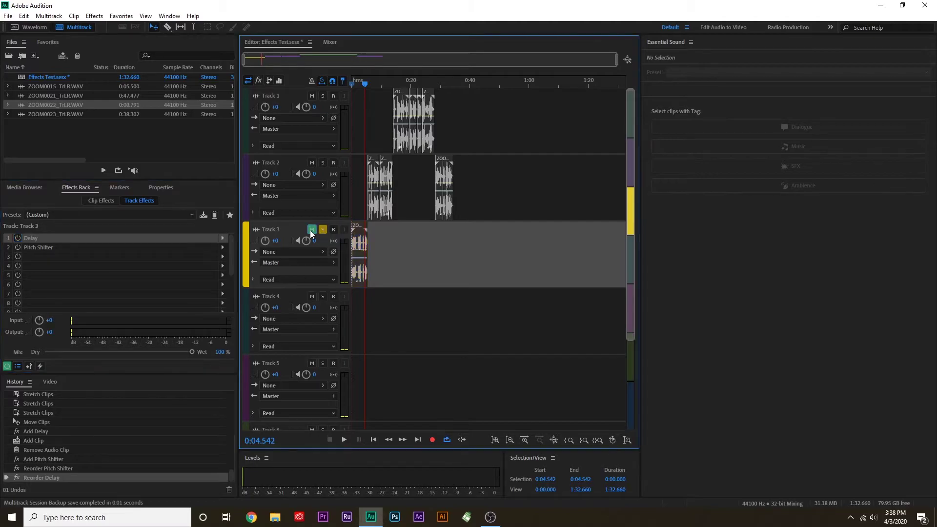
click(322, 229)
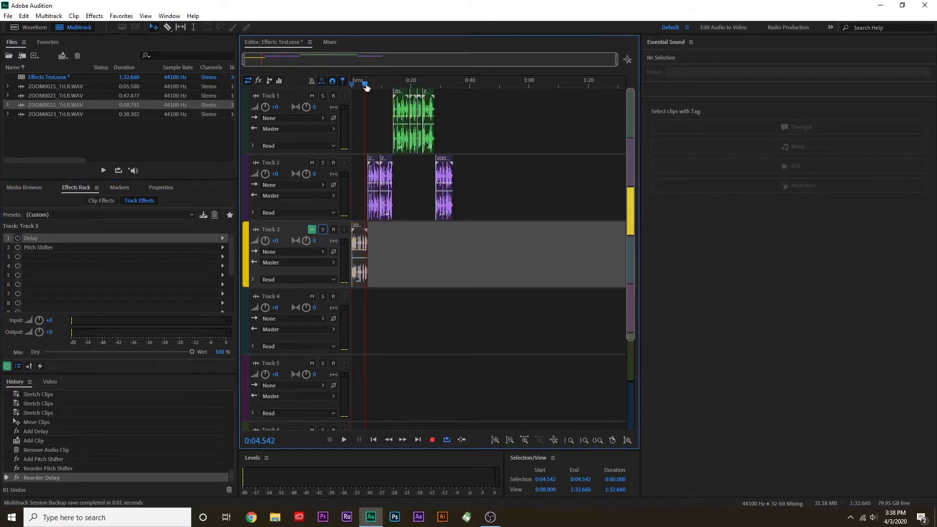
- Place the playhead at 0:05.440 and add a Hard Limiter clip effect with a lowered Maximum Amplitude to Track 2's second clip
drag(366, 87, 367, 86)
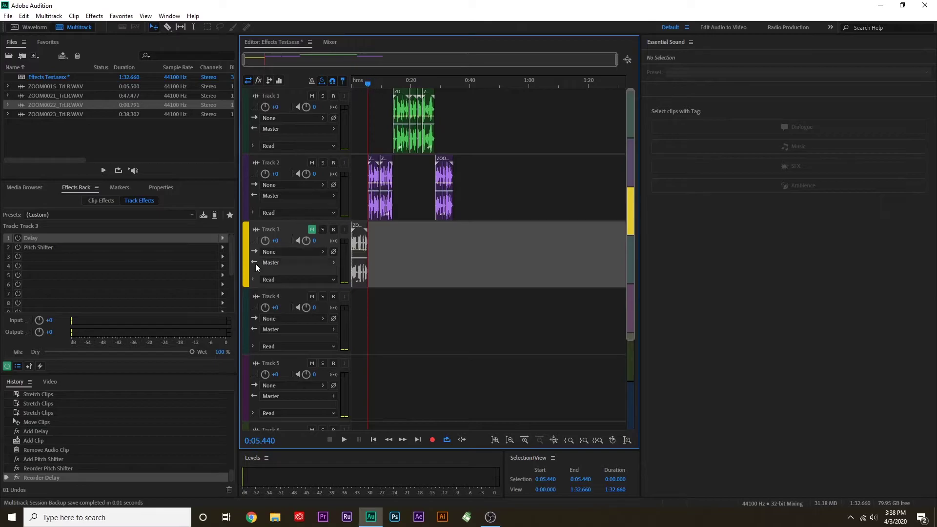
click(386, 160)
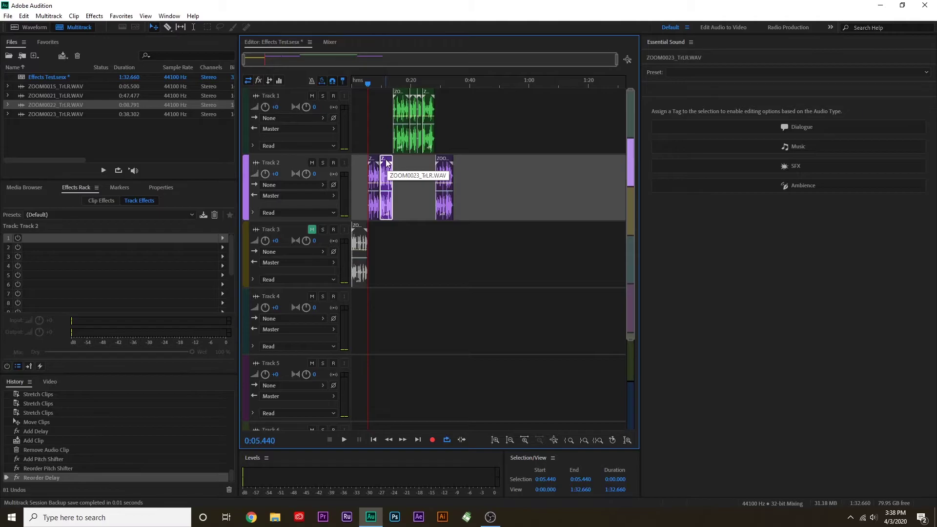
click(104, 201)
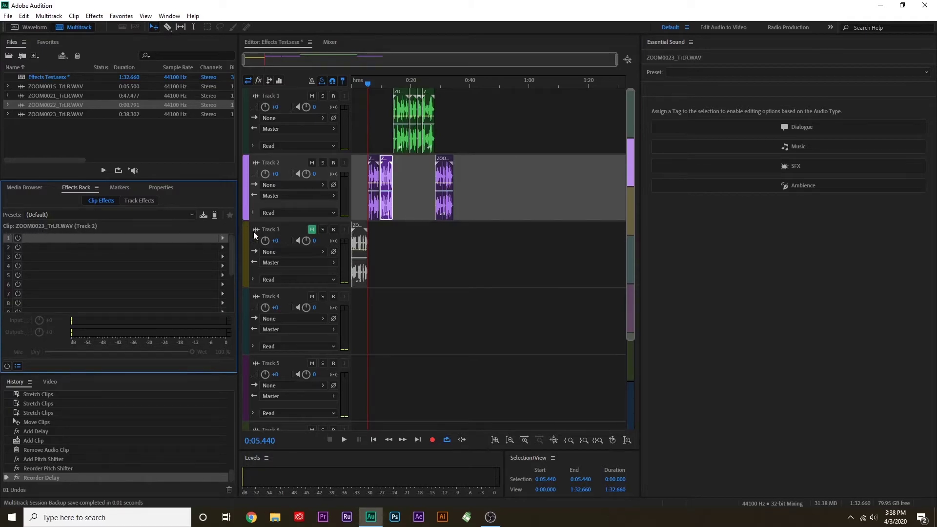
click(223, 238)
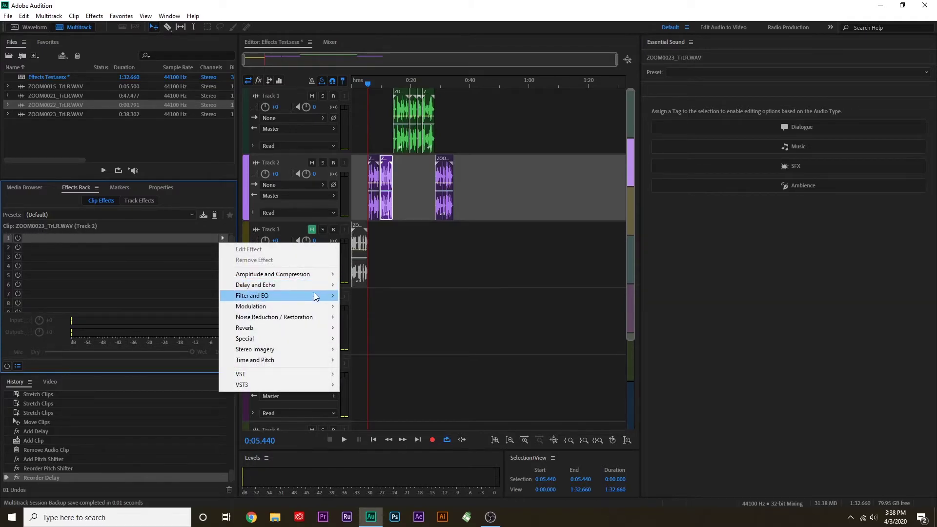
mouse_move(329, 318)
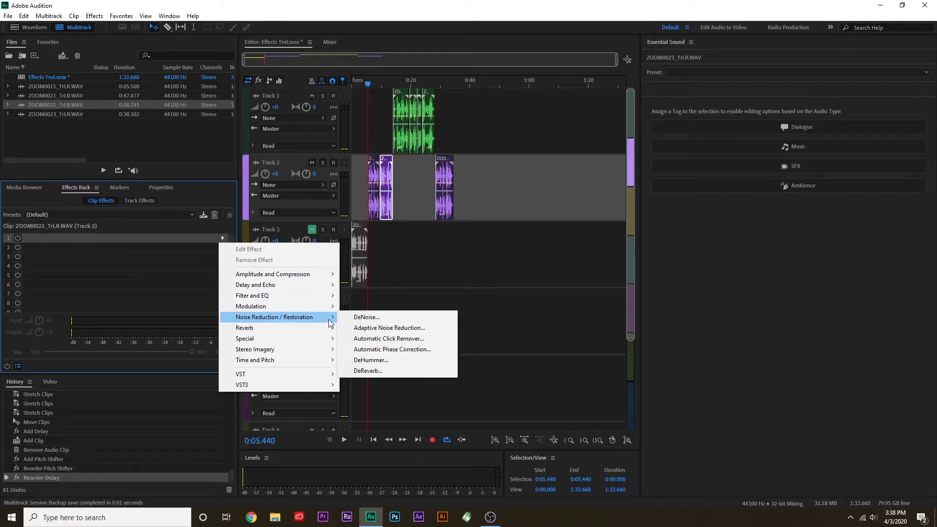
mouse_move(328, 274)
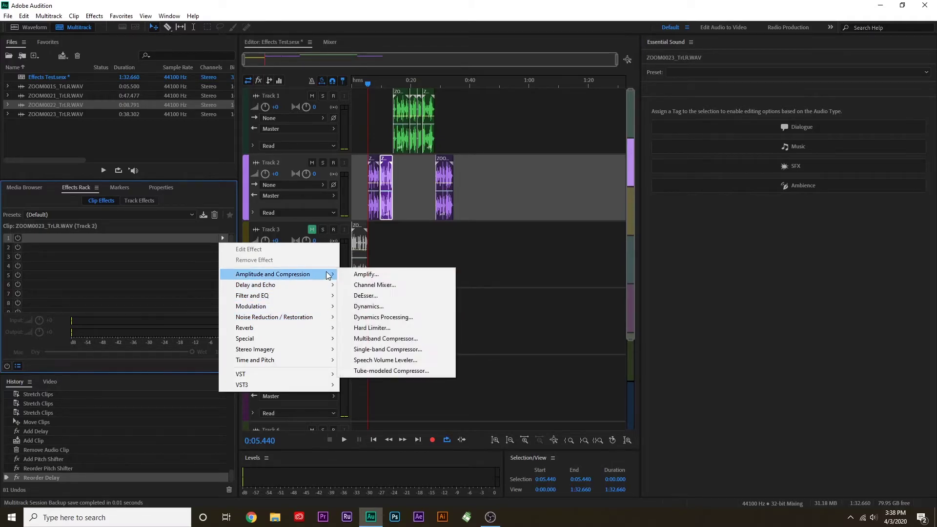
click(399, 329)
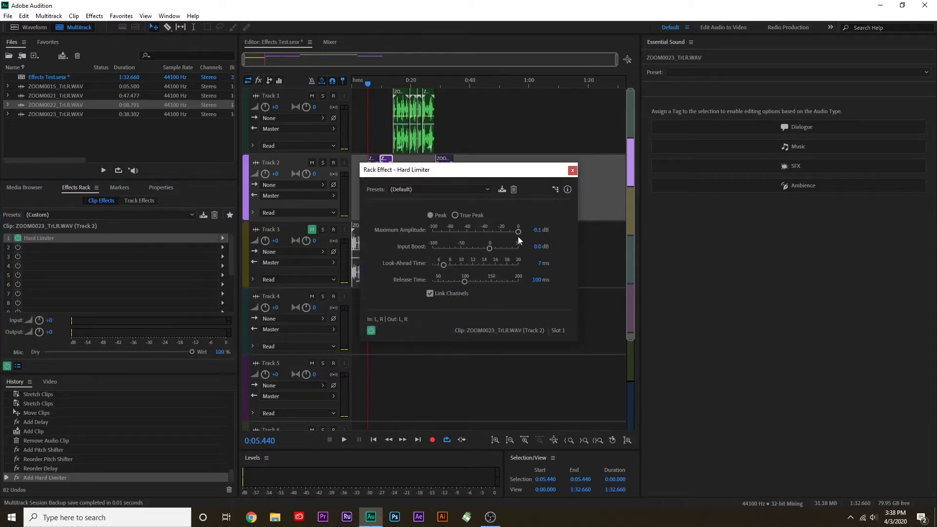
drag(518, 232, 486, 239)
click(573, 170)
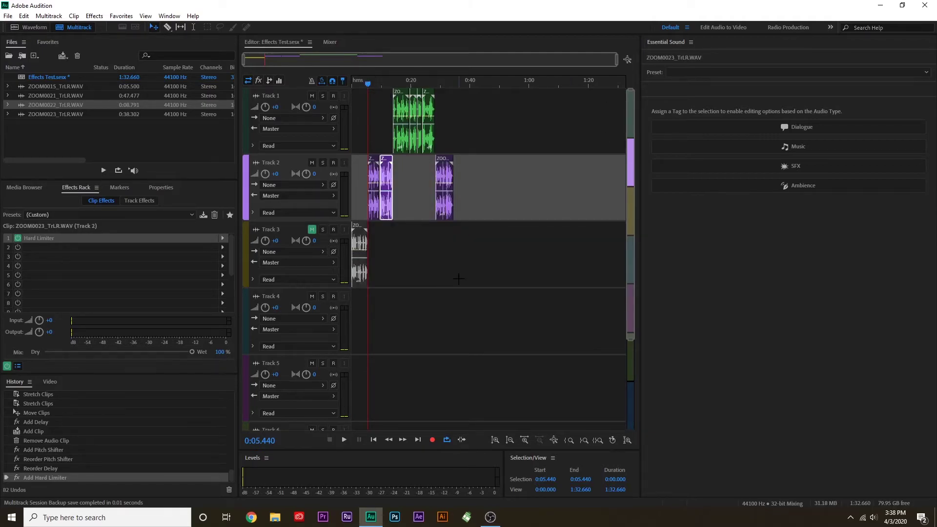
- Play the session from 0:05.440 past Track 2's limited clip into Track 1, and return the playhead to the start
key(space)
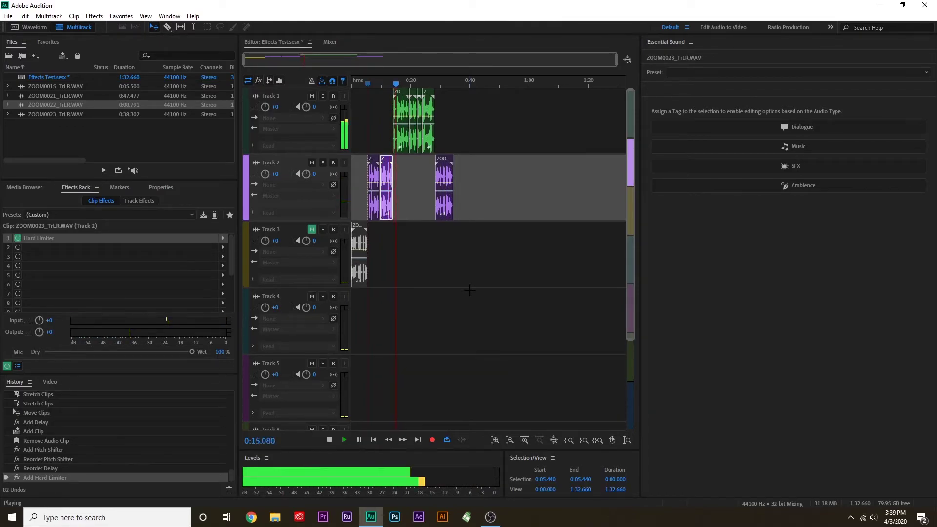
key(space)
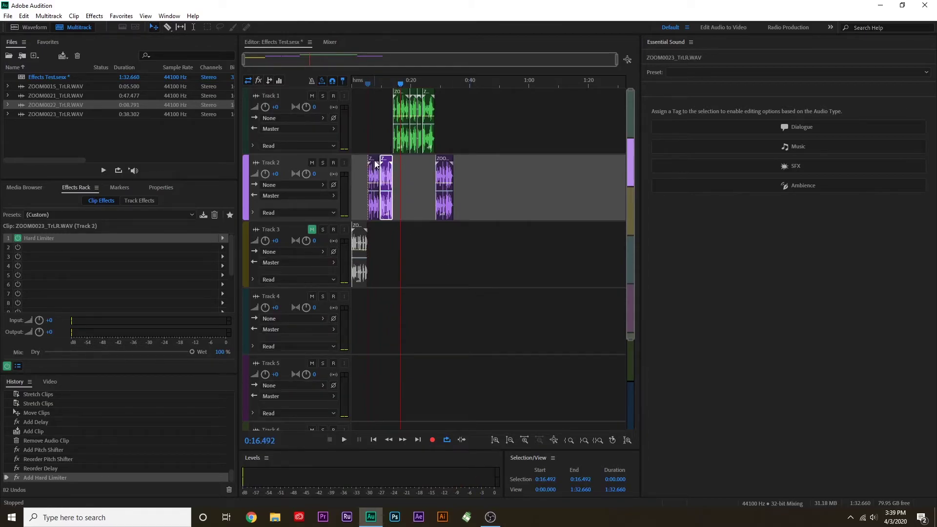
key(Home)
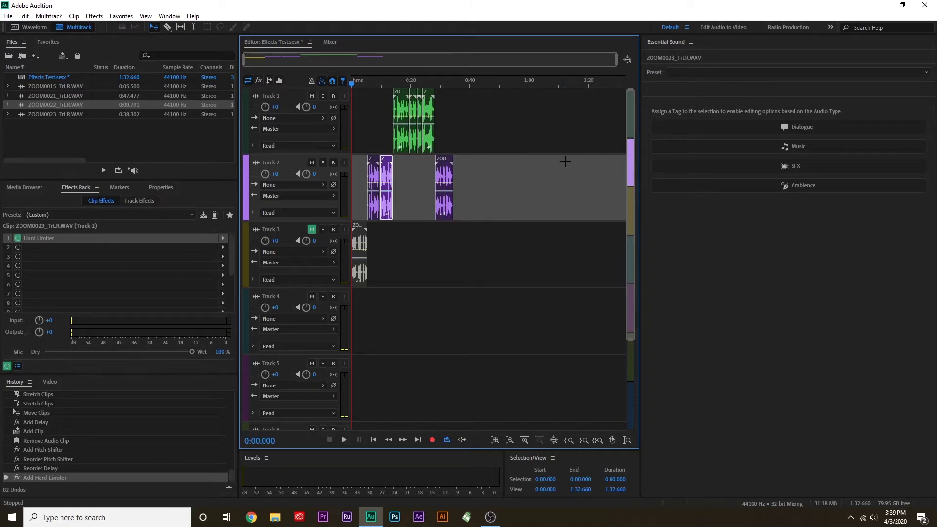
- Open the Mixer and dock it alongside Essential Sound so it shows beside the multitrack editor
click(330, 43)
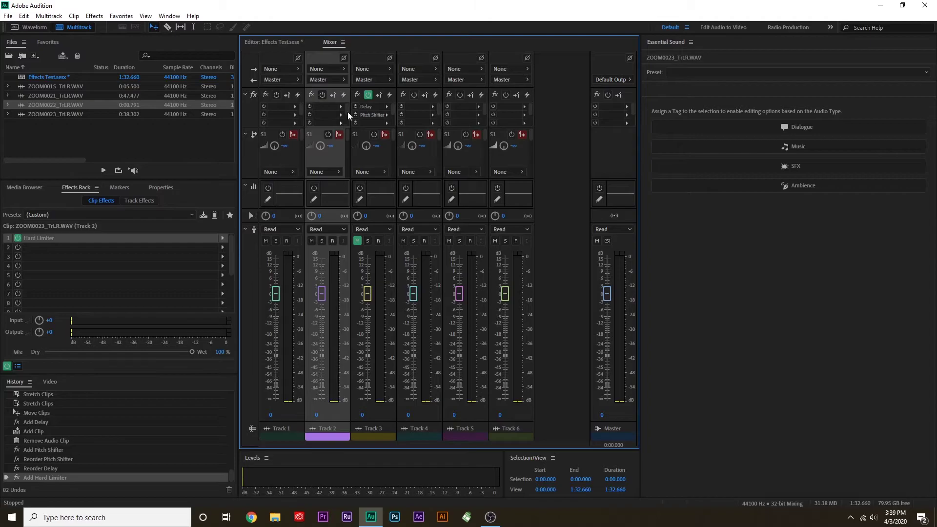
drag(329, 42, 659, 47)
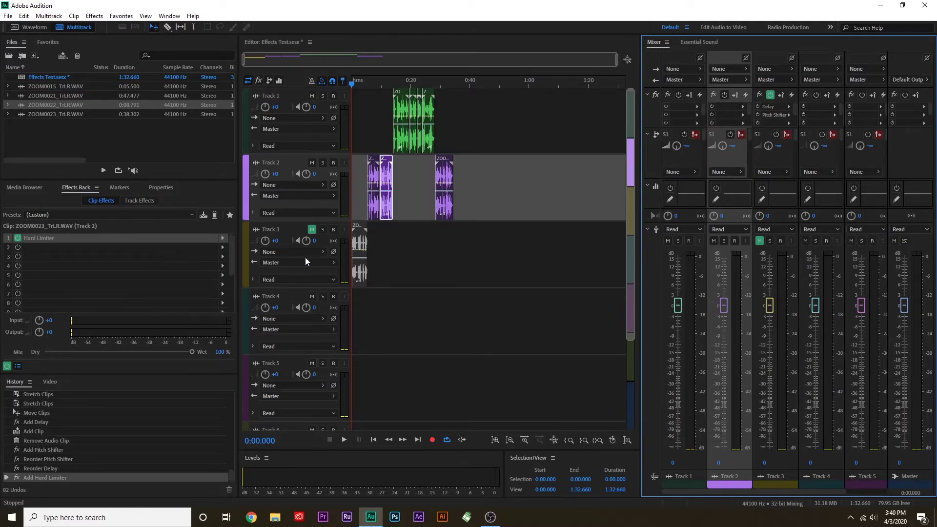
- Compare the track effects of Track 3 and Track 2 with the clip effects on Track 2's selected clip
click(290, 233)
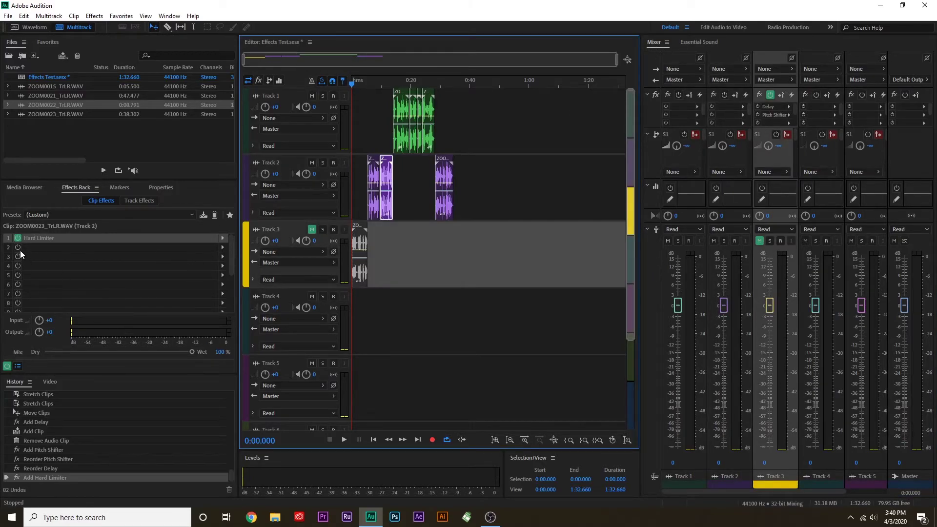
click(139, 200)
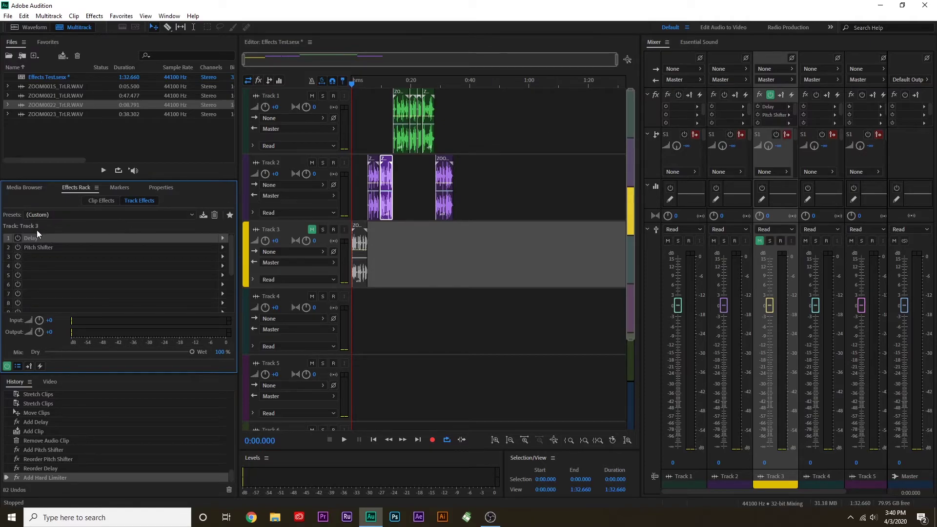
click(292, 164)
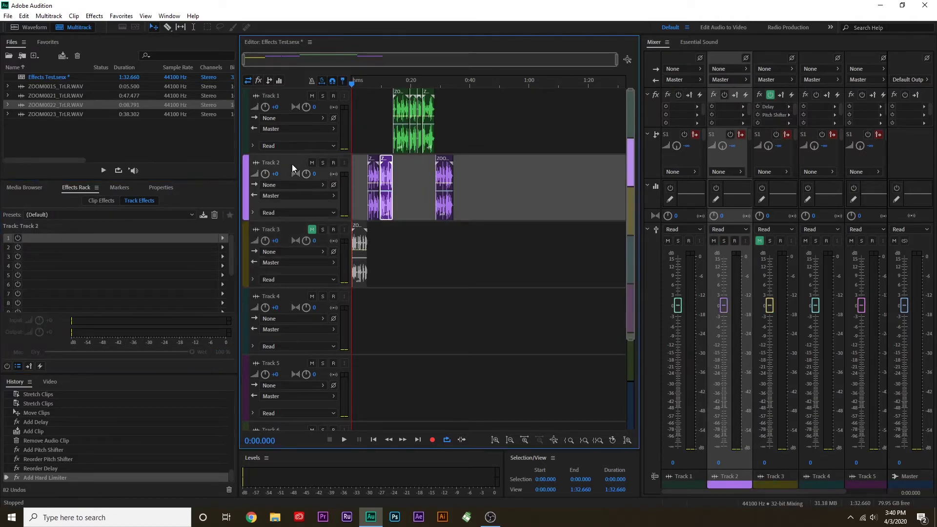
click(101, 201)
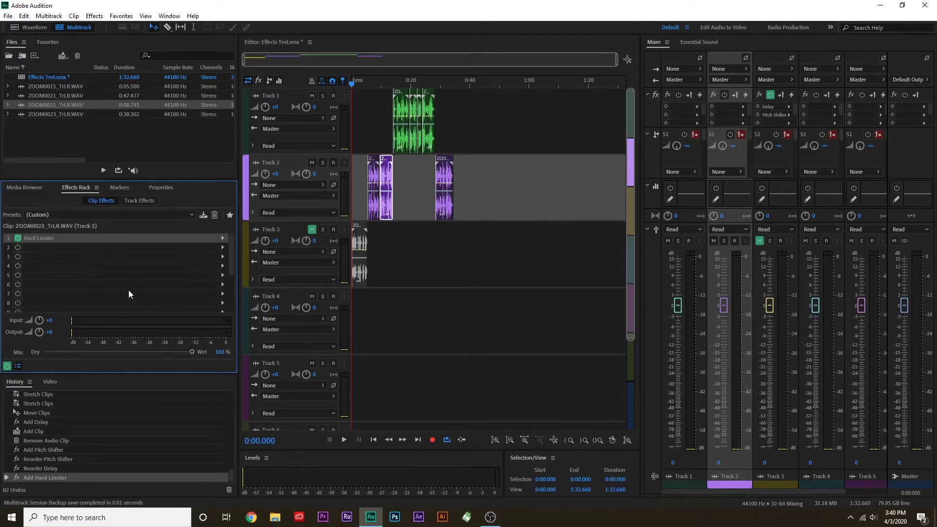
click(140, 200)
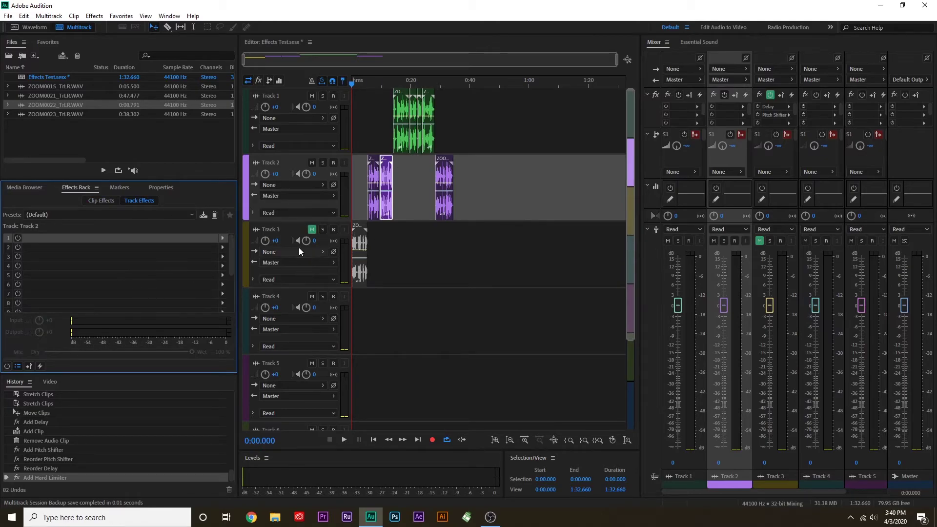
- Select Track 3 and turn its Delay and Pitch Shifter back on in the Mixer
click(285, 230)
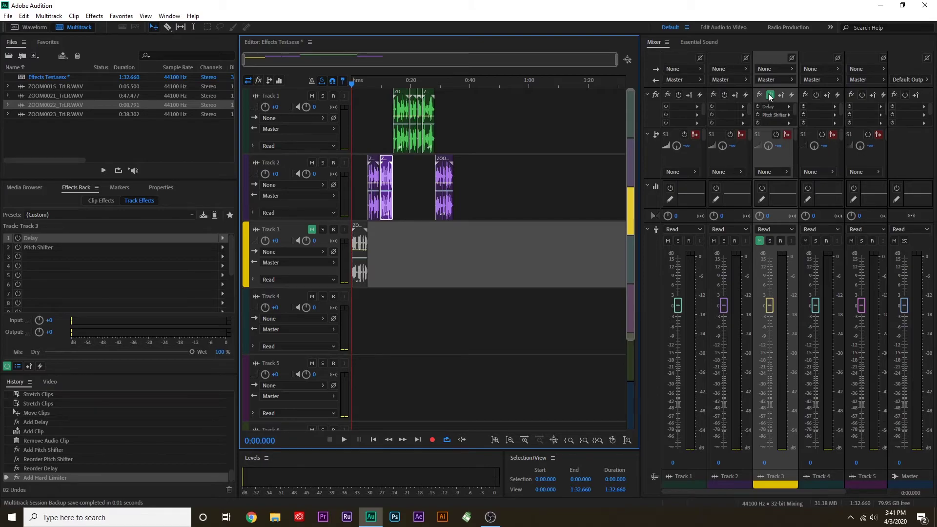
click(757, 106)
click(758, 115)
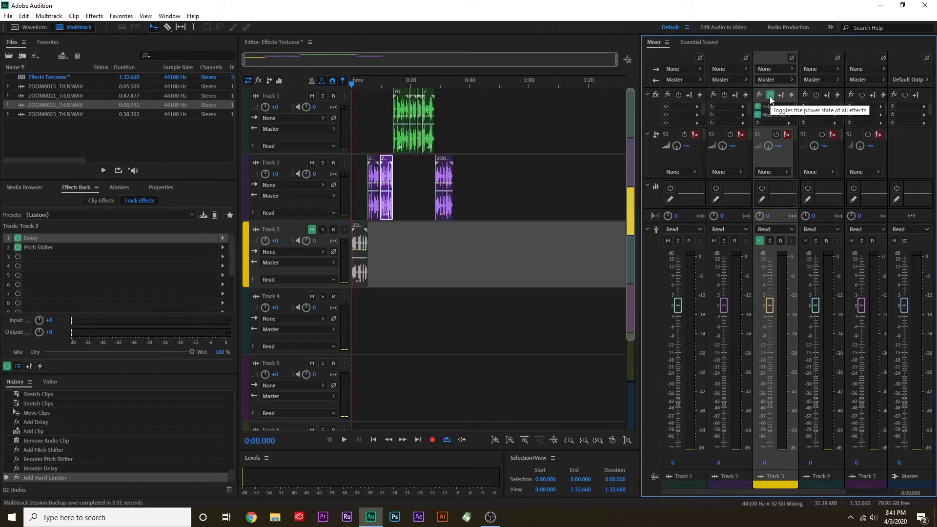
- Toggle all of Track 3's effects off and on, and switch its Pitch Shifter off and on in the Mixer
click(769, 96)
click(770, 95)
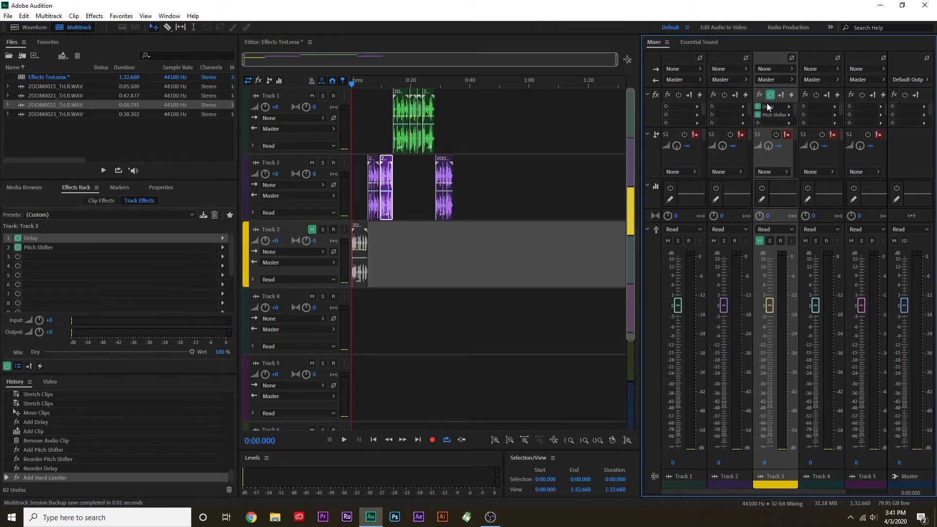
click(759, 115)
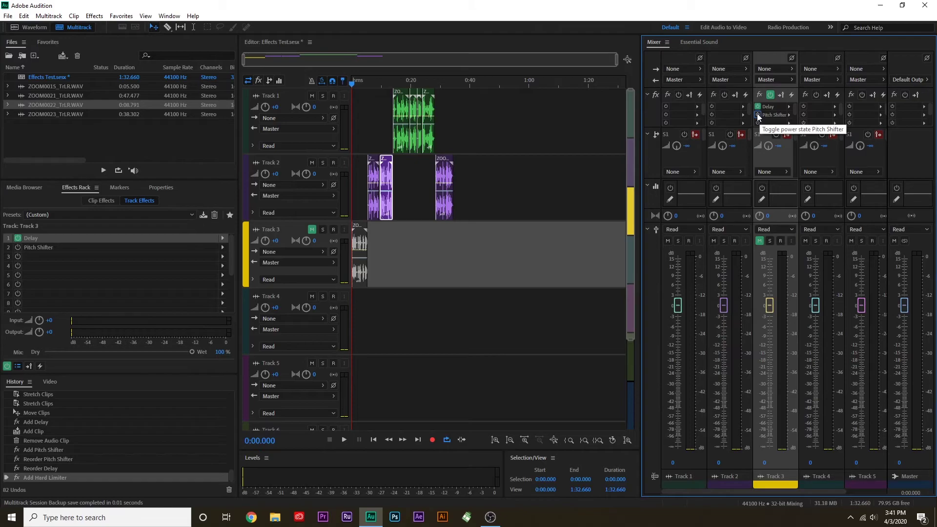
click(758, 115)
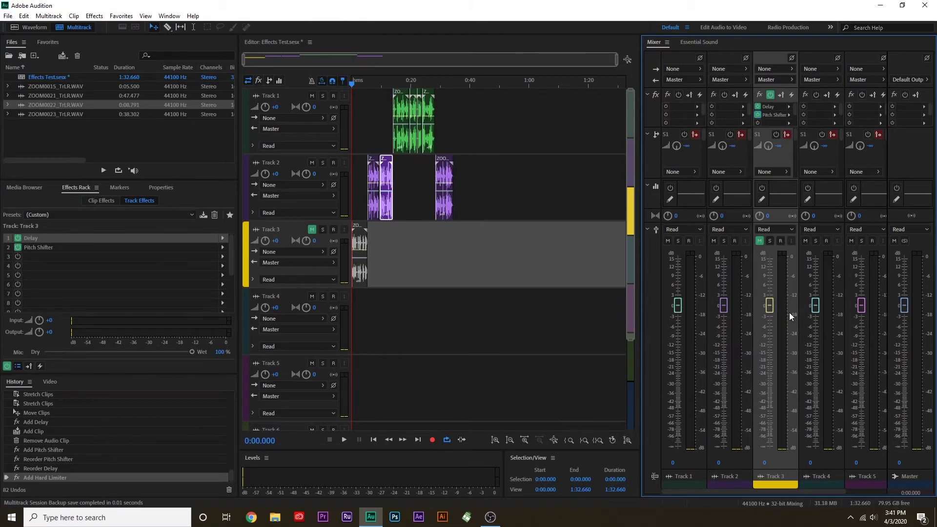
- Expand Track 1's volume automation lane and set its automation mode to Write, with the playhead at 0:15.828
click(252, 145)
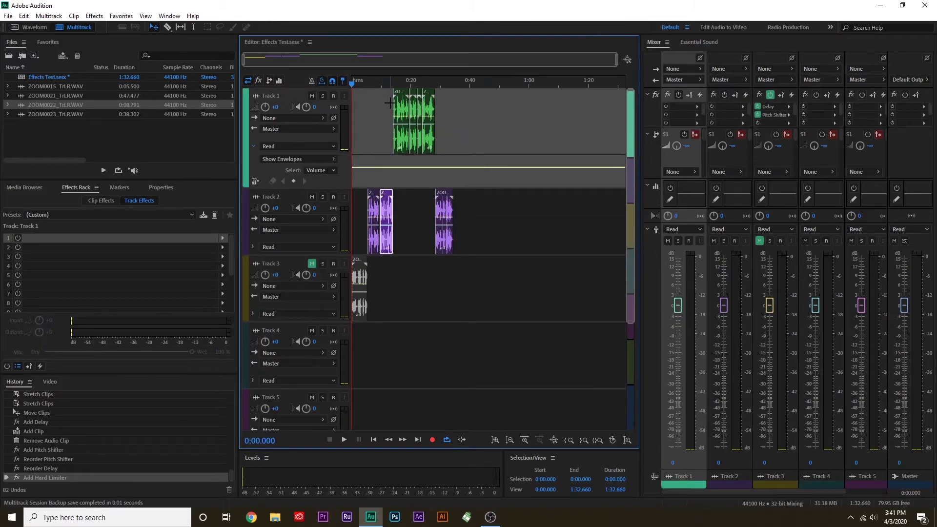
drag(354, 86, 397, 88)
click(291, 146)
click(301, 176)
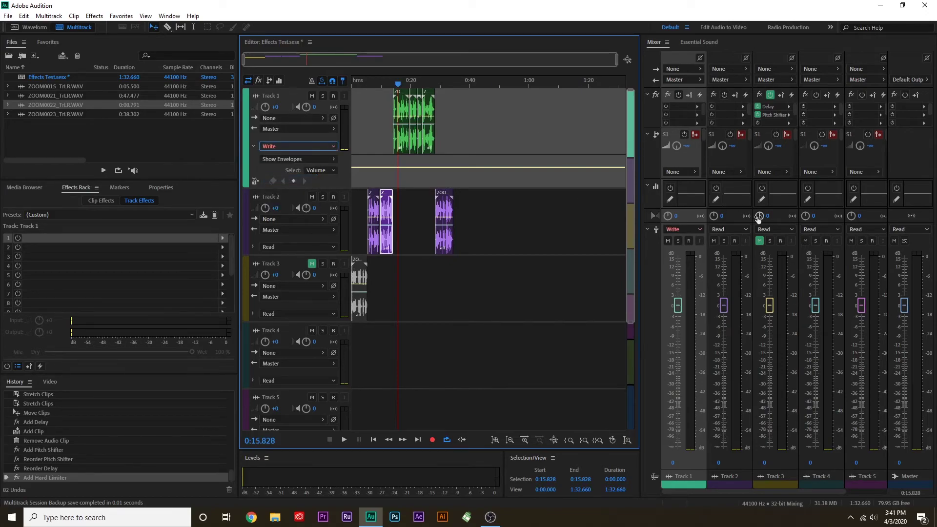
- Record Track 1 volume automation by moving its fader during playback, ending at -4.2 dB, and return the playhead to about 0:16.3
key(space)
mouse_move(682, 307)
mouse_down()
mouse_move(681, 279)
mouse_move(680, 319)
mouse_up()
key(space)
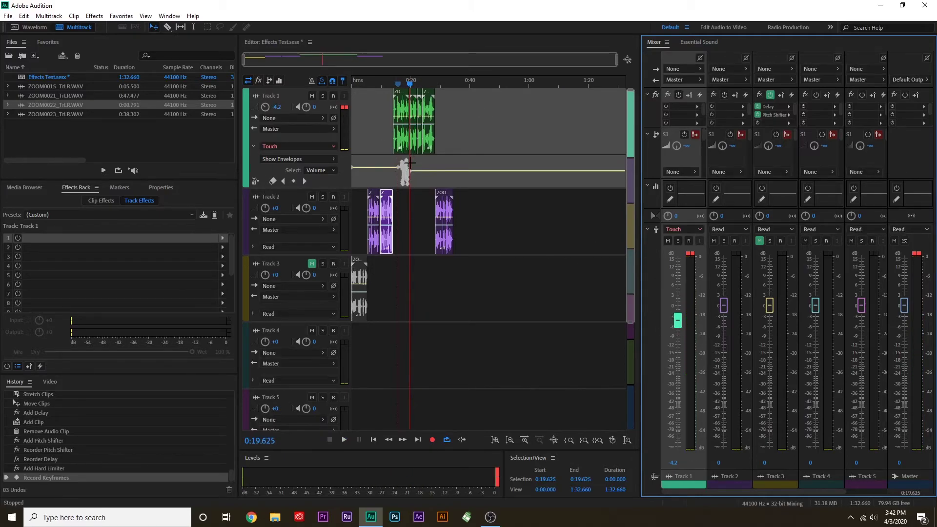
drag(410, 84, 400, 86)
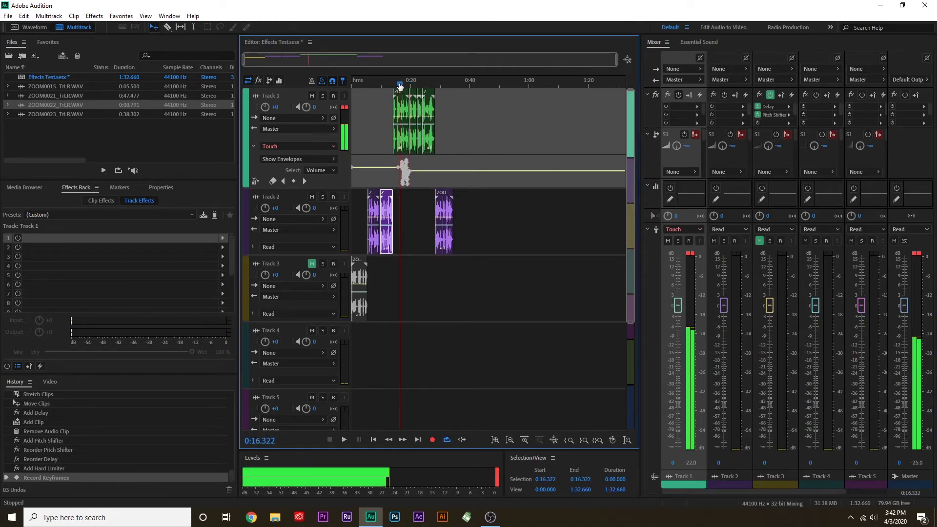